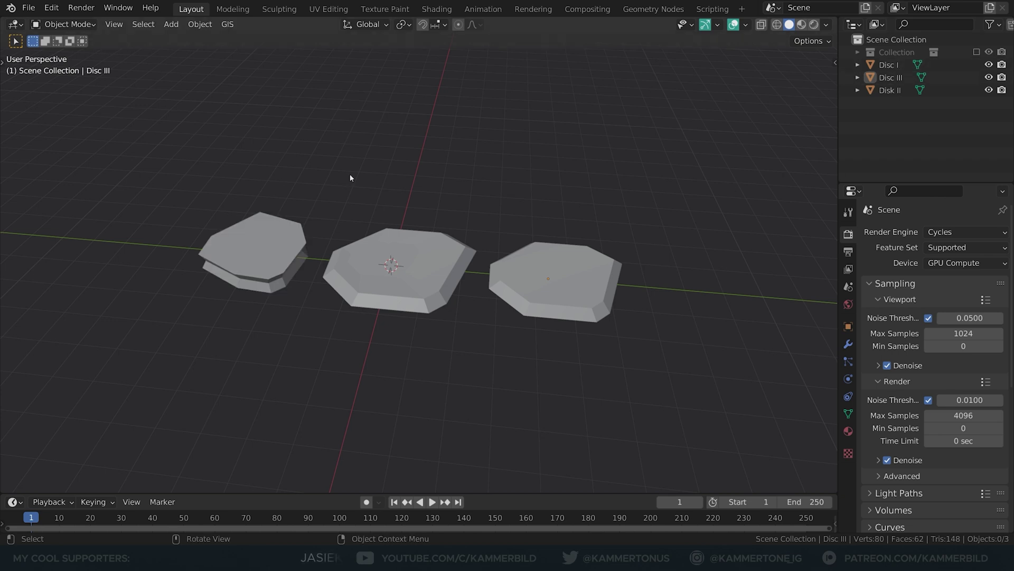
- Move the three discs into a new collection named Disks, then scale up the arch
left_click_drag(204, 163, 687, 317)
key("m")
left_click(595, 303)
type("Disks")
key("Return")
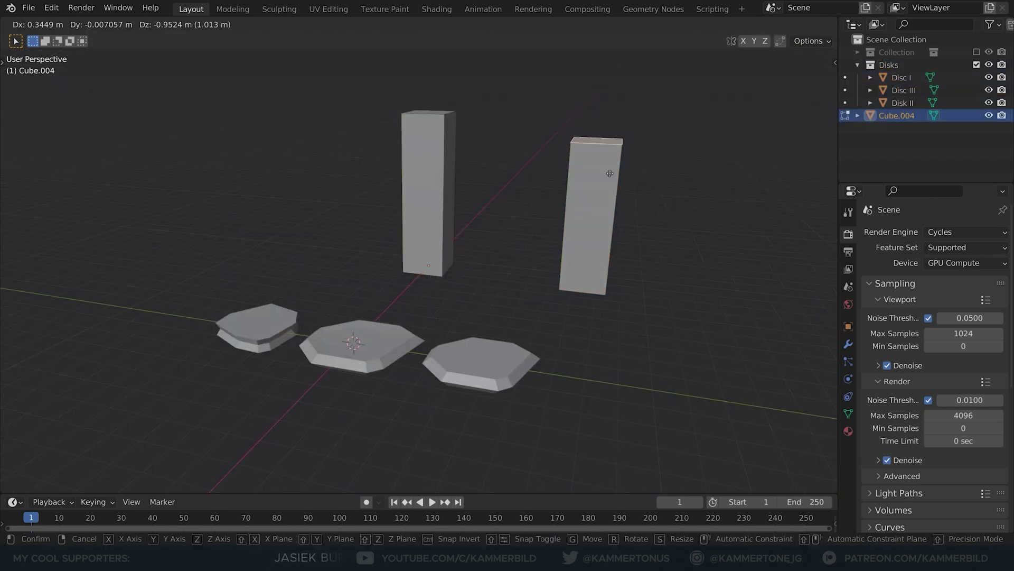
key("s")
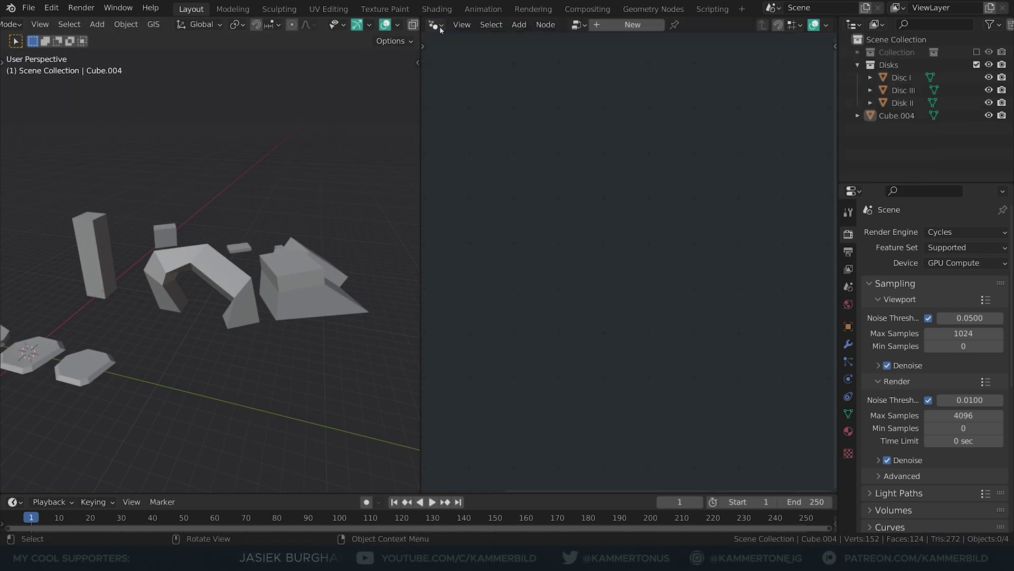
- Build a geometry node tree on Cube.004 that instances the Disks collection geometry via Instance on Points
left_click(631, 24)
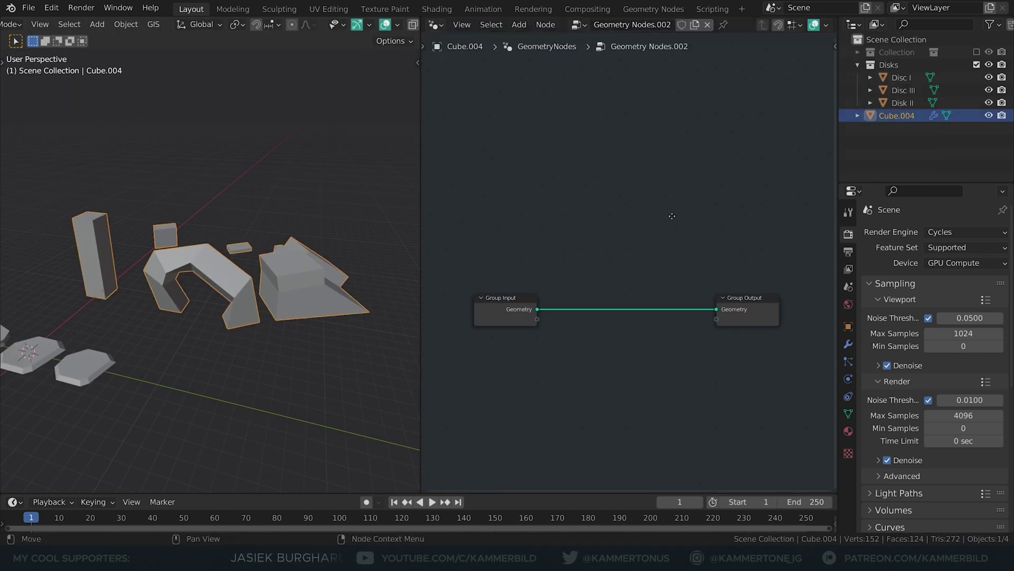
left_click_drag(890, 65, 516, 215)
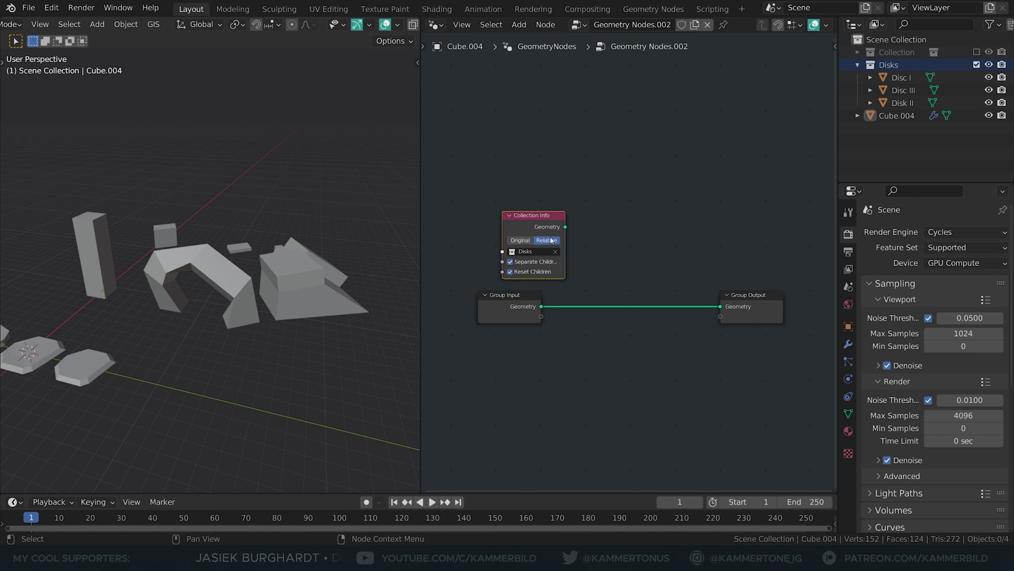
key("shift+a")
type("instance")
key("Return")
left_click(632, 232)
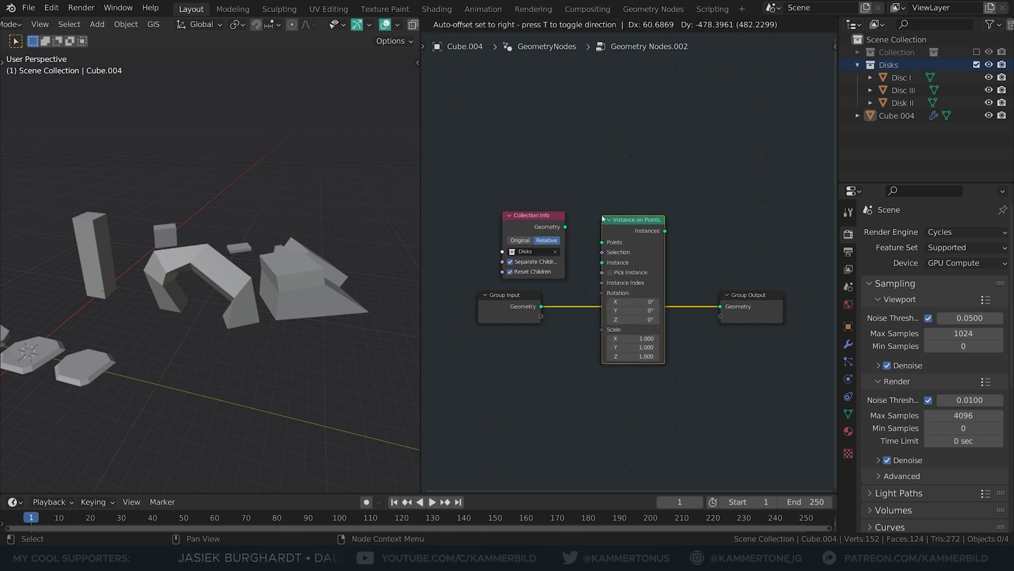
left_click_drag(565, 227, 605, 265)
left_click_drag(529, 249, 508, 372)
- Insert a Distribute Points on Faces node on the Group Input link
key("shift+a")
type("distr")
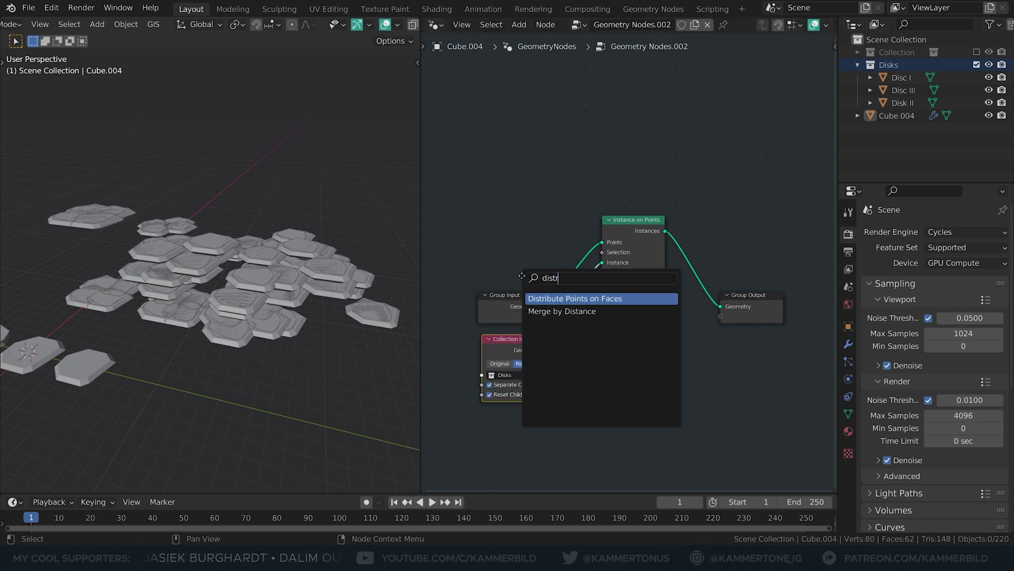
key("Return")
left_click(514, 186)
left_click_drag(507, 295, 496, 226)
- Set distribution to Poisson Disk with Density Max 50 and Distance Min about 0.69 m
left_click(615, 223)
left_click(616, 244)
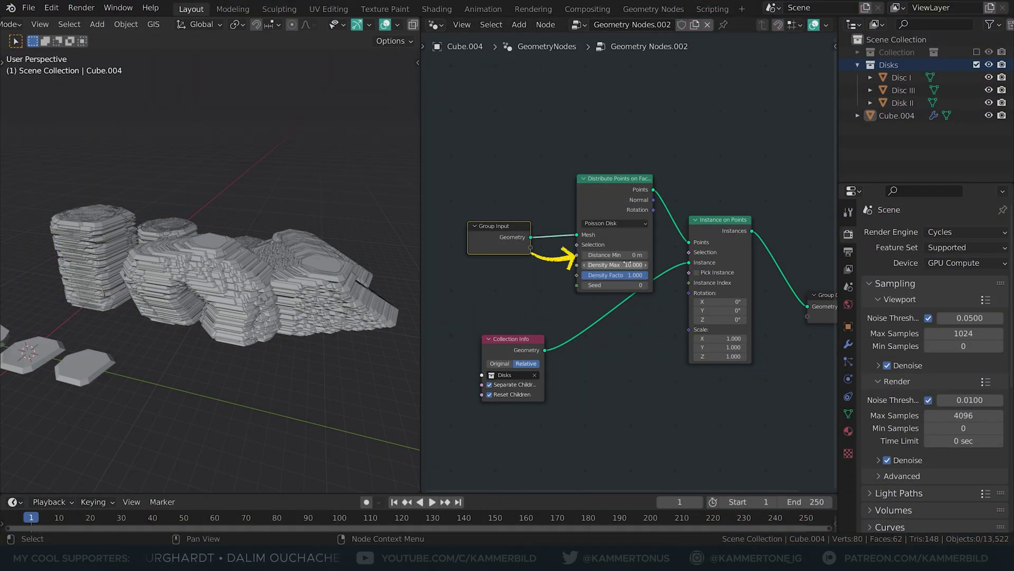
left_click(613, 264)
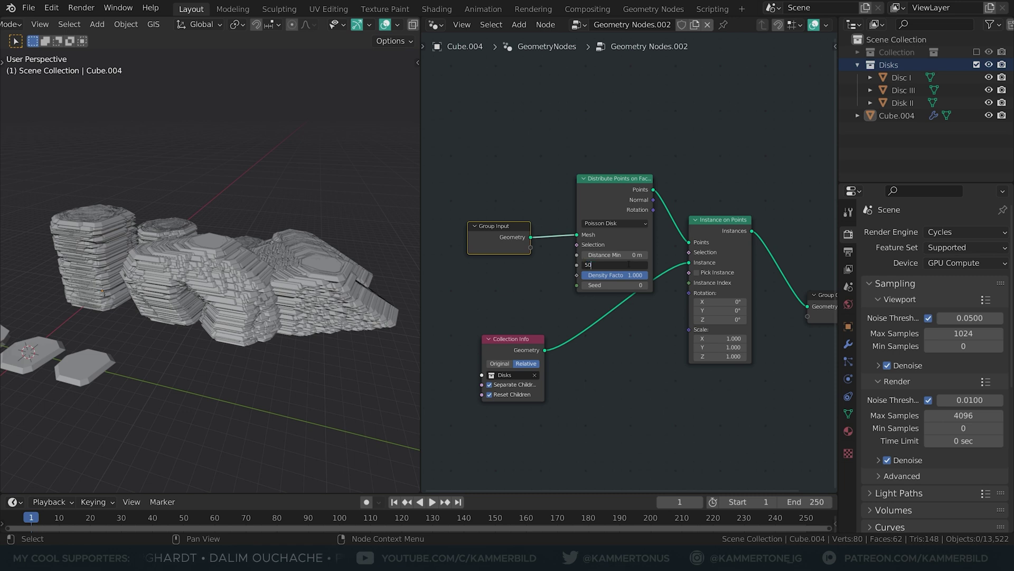
key("Return")
left_click_drag(628, 254, 647, 254)
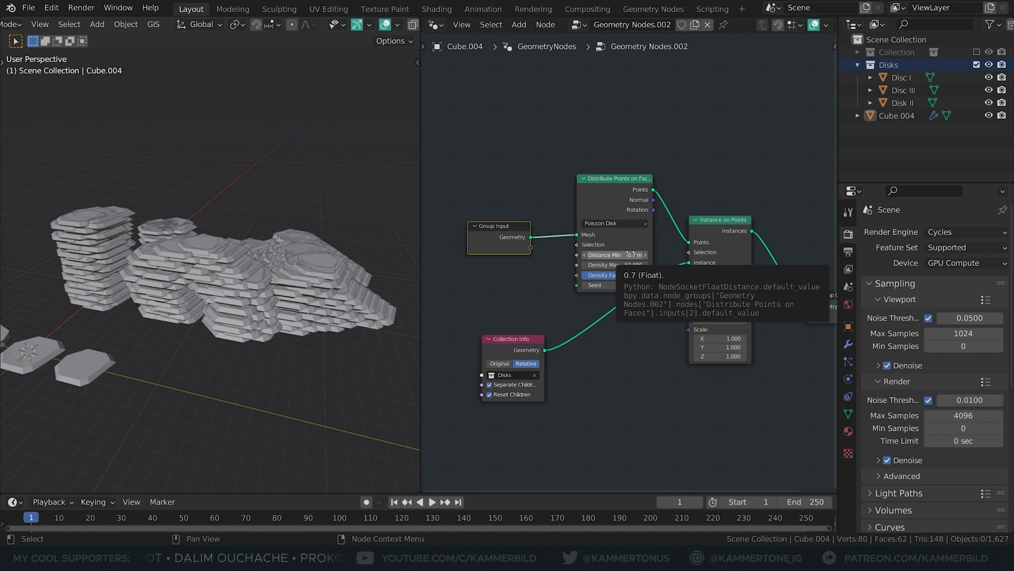
scroll(254, 270, "up", 5)
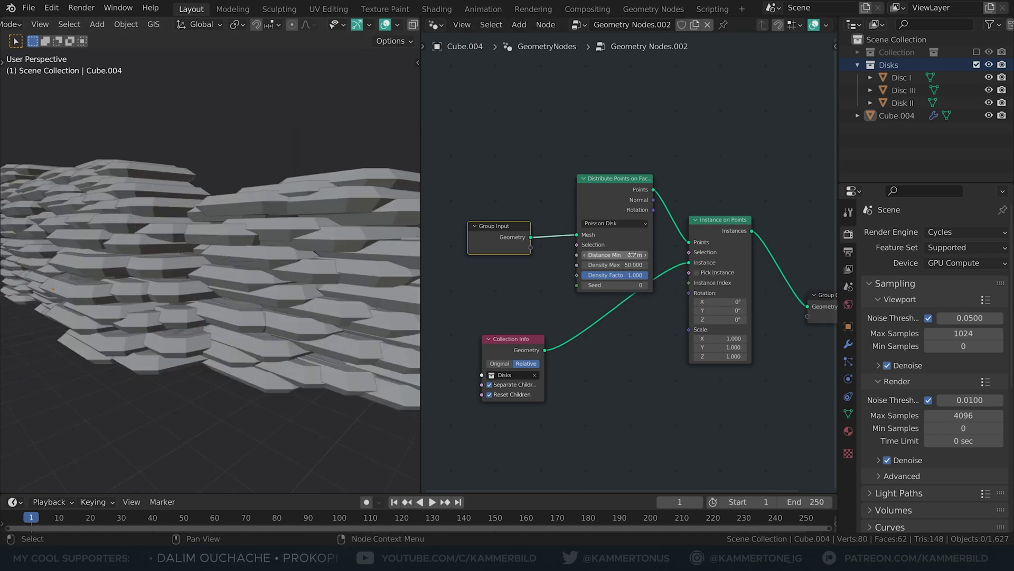
mouse_move(631, 255)
left_mouse_down()
mouse_move(649, 254)
mouse_move(630, 254)
left_mouse_up()
- Add a vector Random Value node feeding the instance Rotation
key("shift+a")
type("rand")
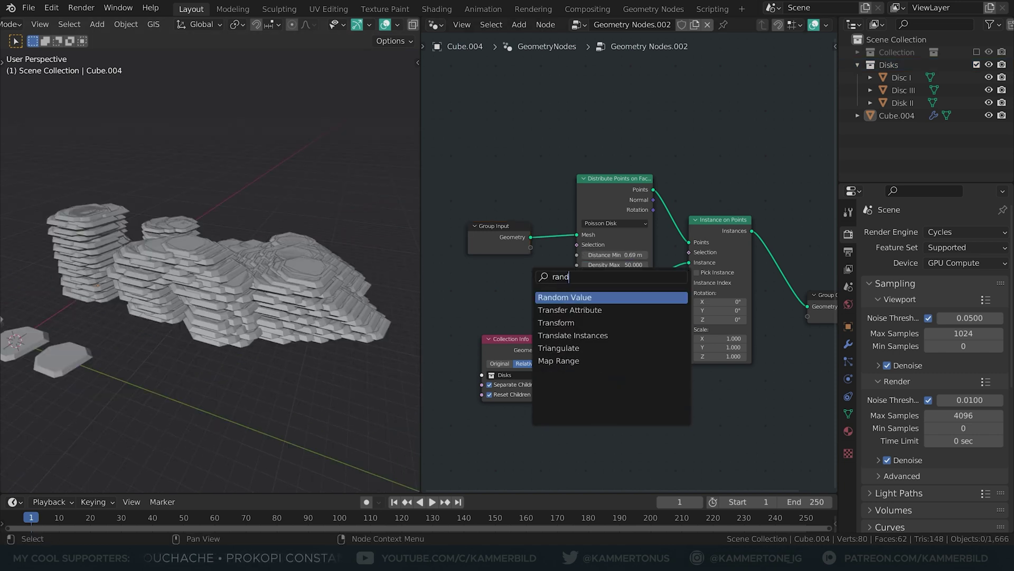
key("Return")
left_click(581, 370)
left_click(600, 384)
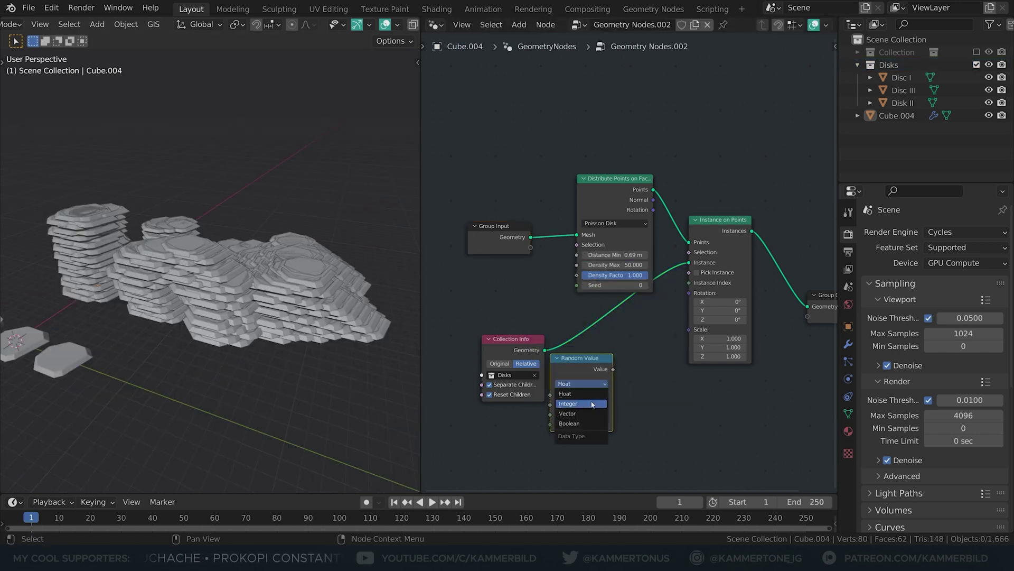
left_click(567, 413)
middle_click_drag(568, 414, 574, 326)
left_click_drag(621, 282, 696, 206)
- Duplicate the Random Value node and feed the copy into instance Scale
key("shift+d")
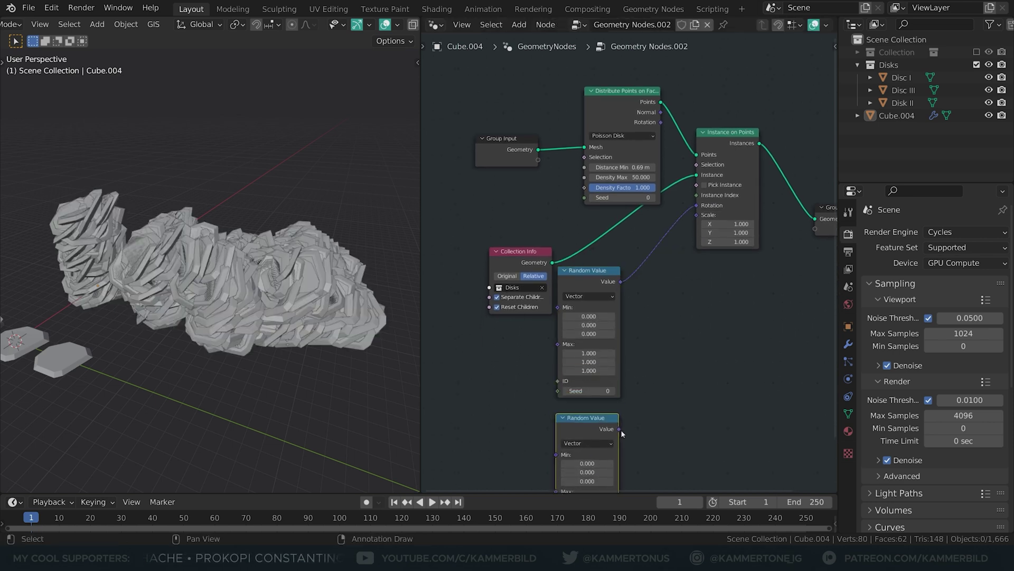
left_click(619, 429)
left_click_drag(620, 429, 696, 214)
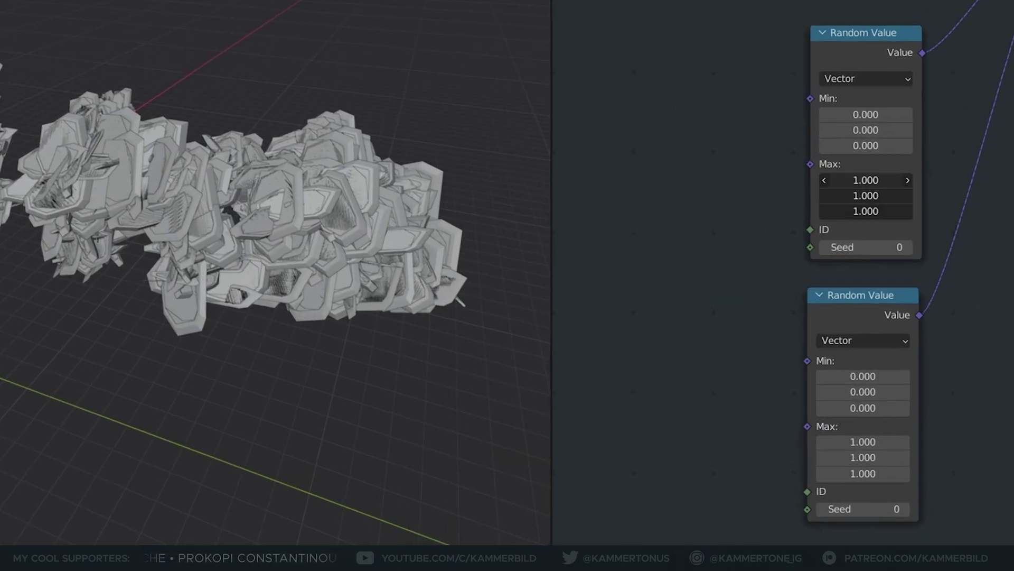
- Set the rotation range from Min -0.2, -0.2, 27.8 to Max 0.2, 0.2, -22.8
left_click_drag(866, 180, 865, 211)
left_click_drag(866, 145, 930, 146)
mouse_move(866, 211)
left_mouse_down()
mouse_move(835, 211)
mouse_move(845, 211)
left_mouse_up()
left_click_drag(833, 130, 813, 118)
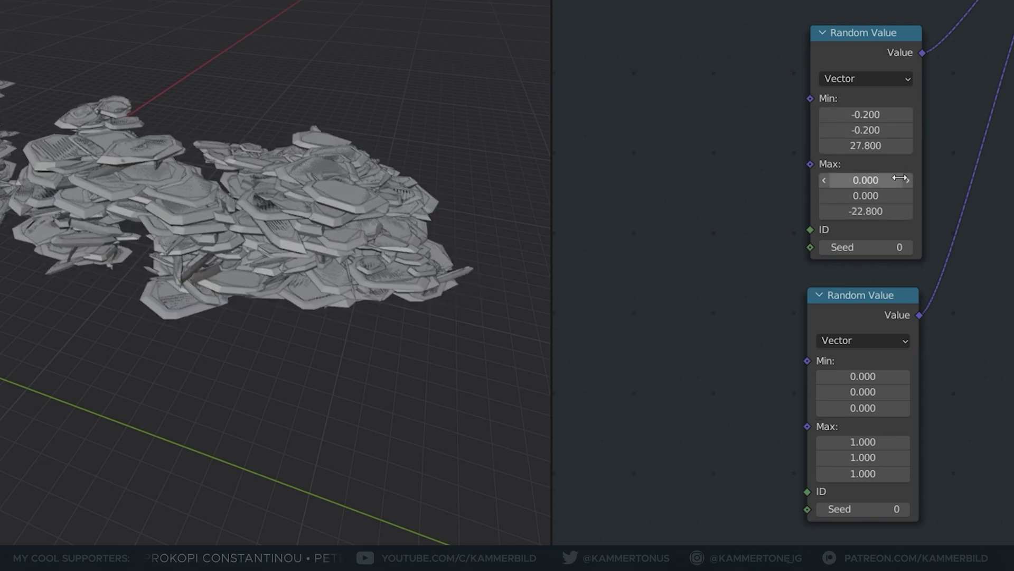
left_click_drag(900, 178, 849, 199)
- Set the scale node's Min to 0.45, 0.45, 1
left_click(871, 407)
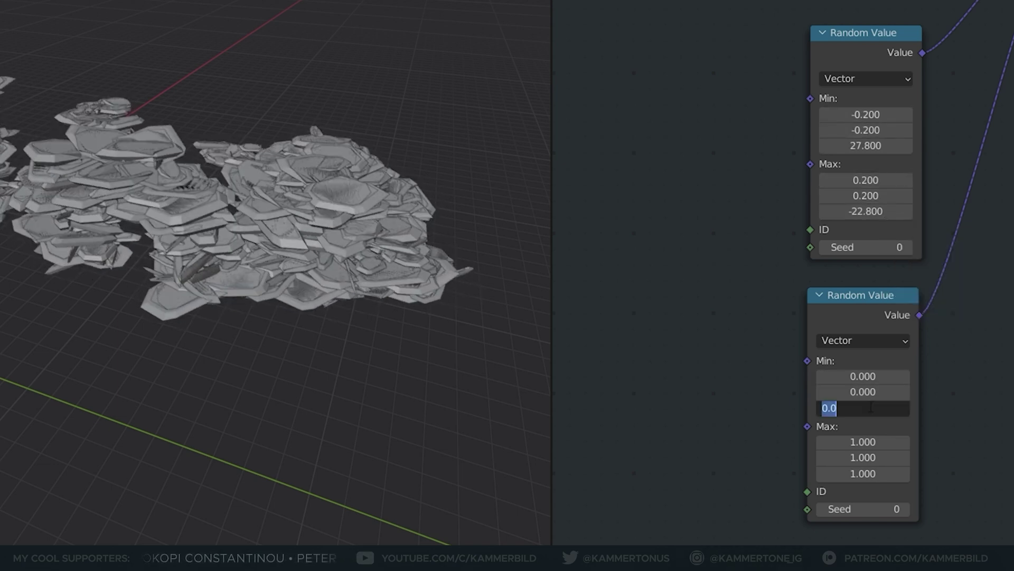
key("Return")
left_click_drag(863, 376, 898, 391)
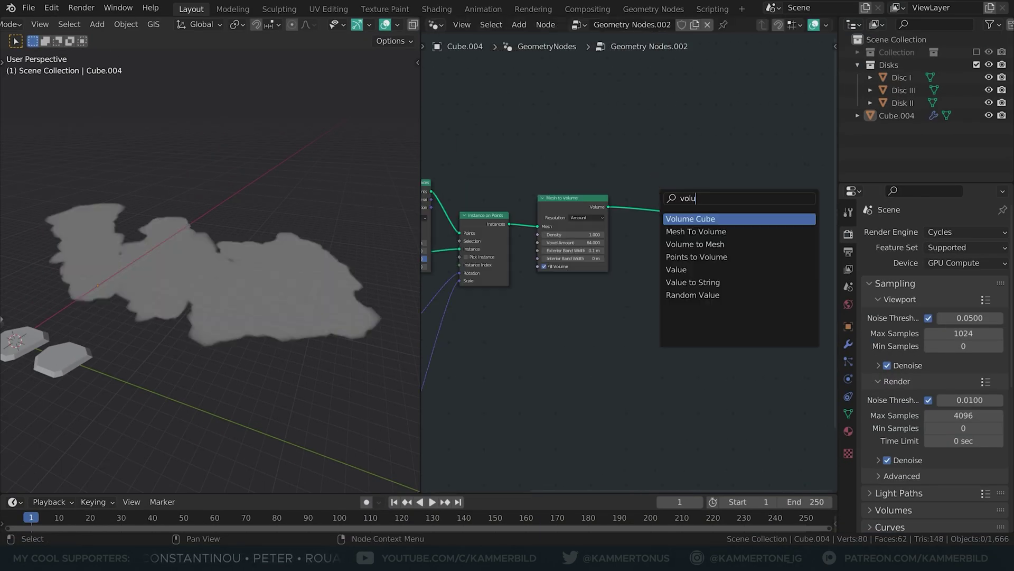
- Add Volume to Mesh and set both volume nodes to Size resolution with 0.1 m voxels
left_click(692, 217)
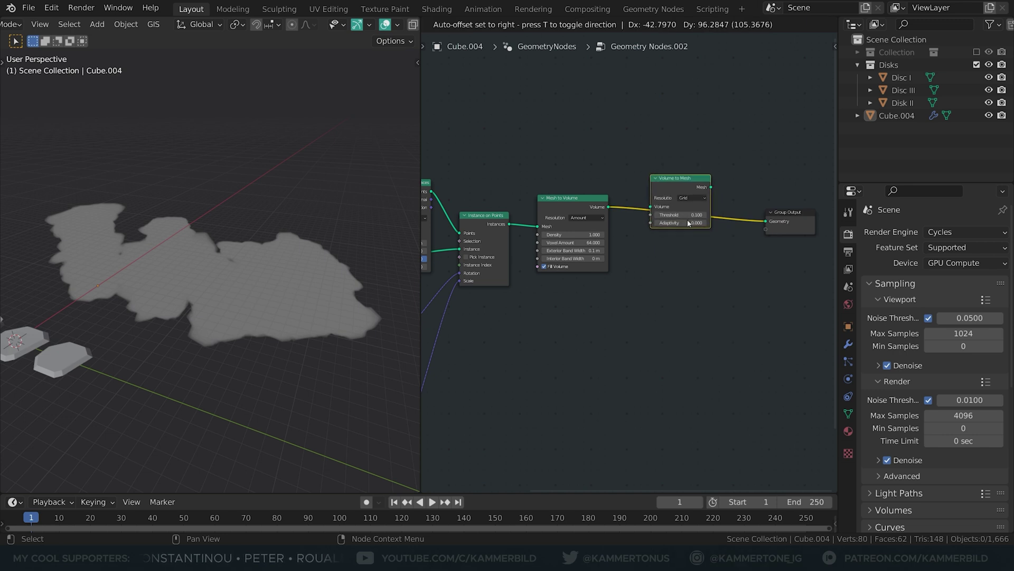
left_click(681, 185)
left_click(603, 218)
left_click(576, 233)
left_click(692, 198)
left_click(687, 222)
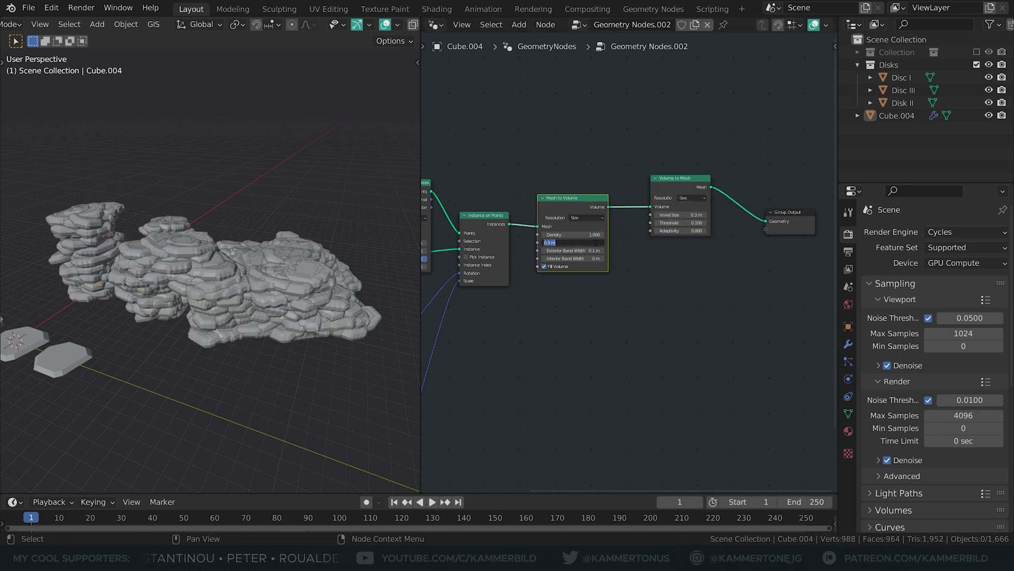
type("0.1")
key("Return")
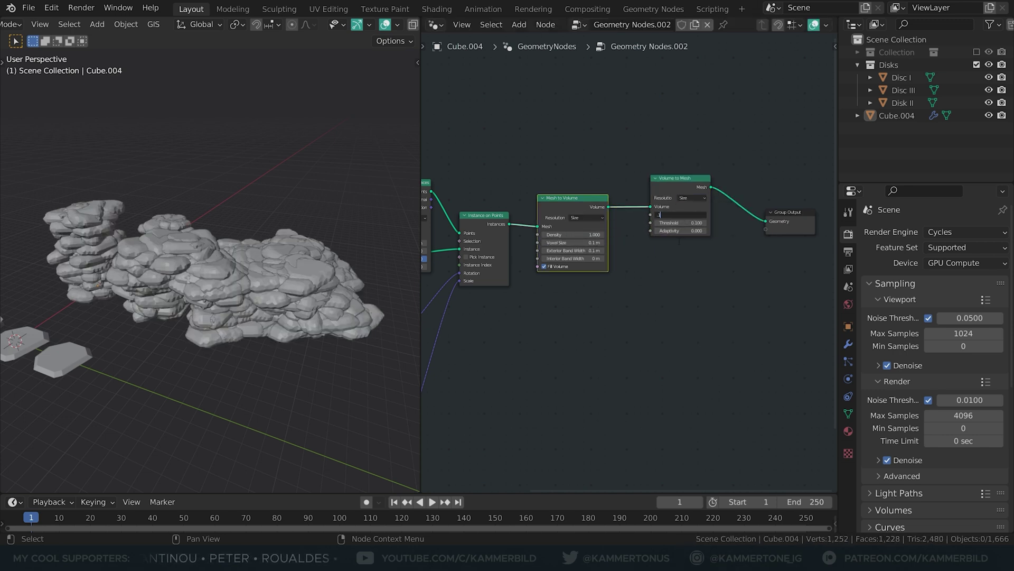
type(".1")
key("Return")
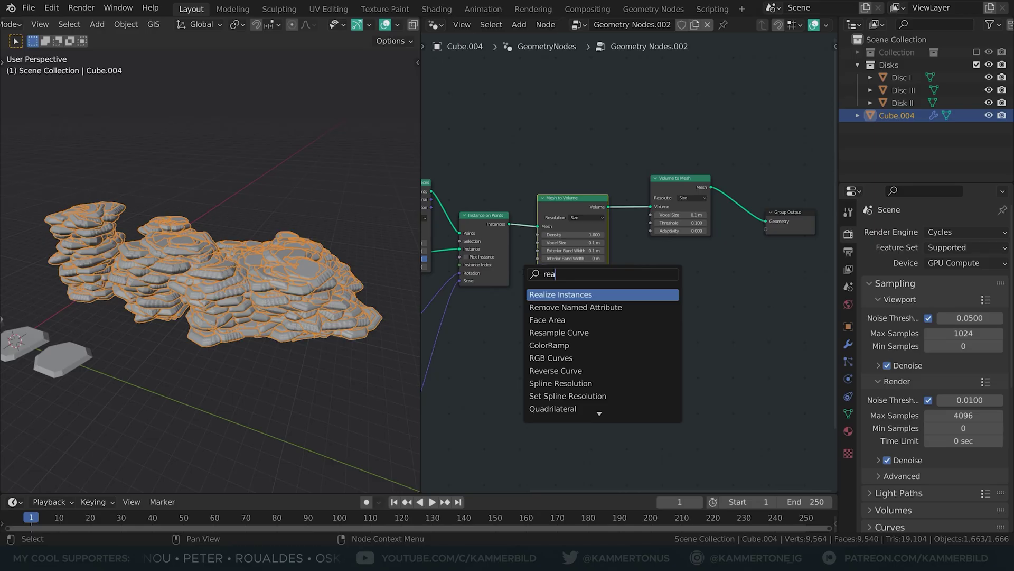
- Insert a Realize Instances node after the instancing node
type("li")
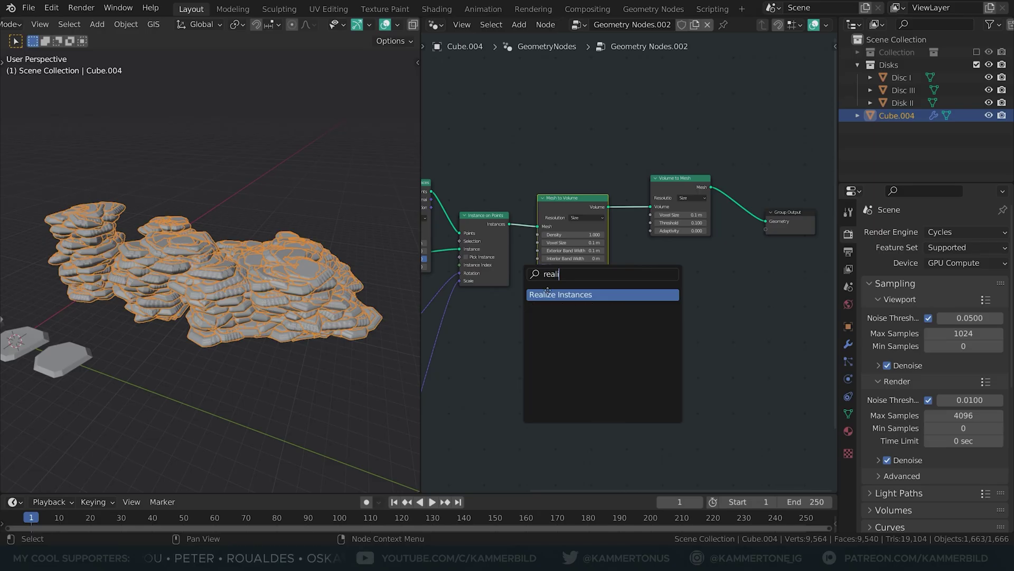
left_click(548, 292)
left_click(537, 239)
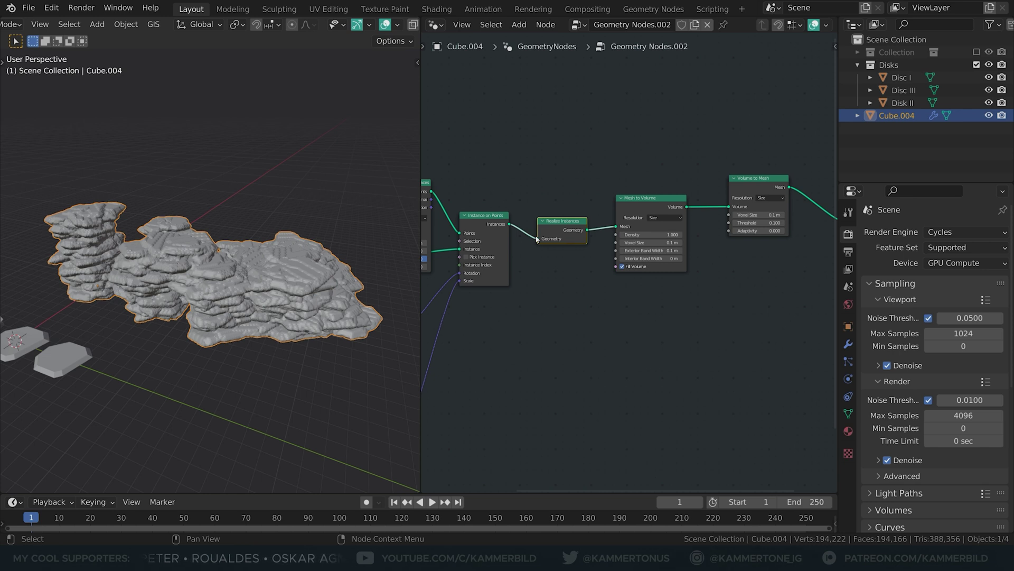
middle_click_drag(537, 239, 369, 257)
- Add a Noise Texture and a Set Position node, feeding the noise into Offset
key("shift+a")
type("noise")
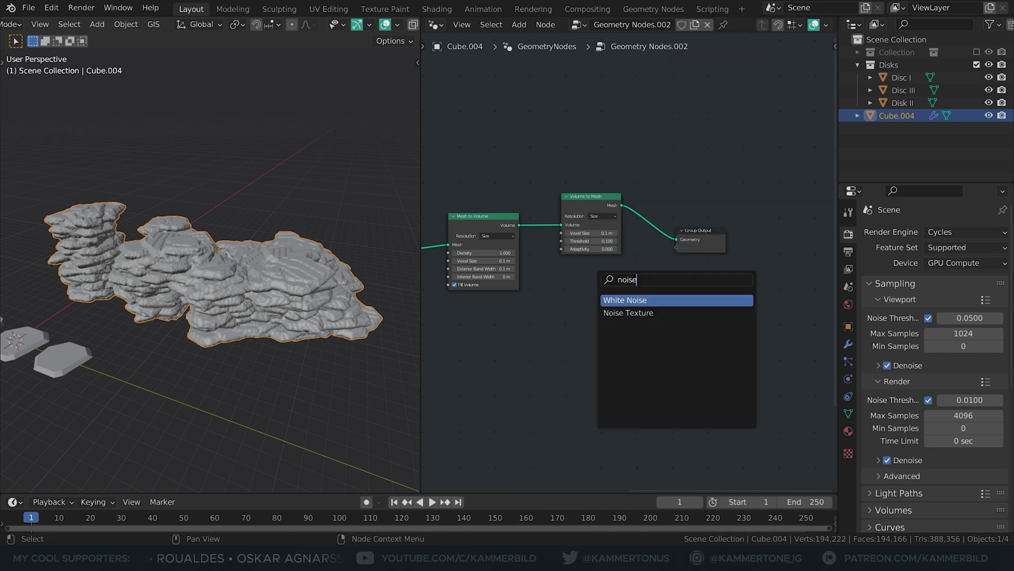
key("Down")
key("Return")
left_click(571, 295)
key("shift+a")
type("set")
key("Return")
left_click(675, 240)
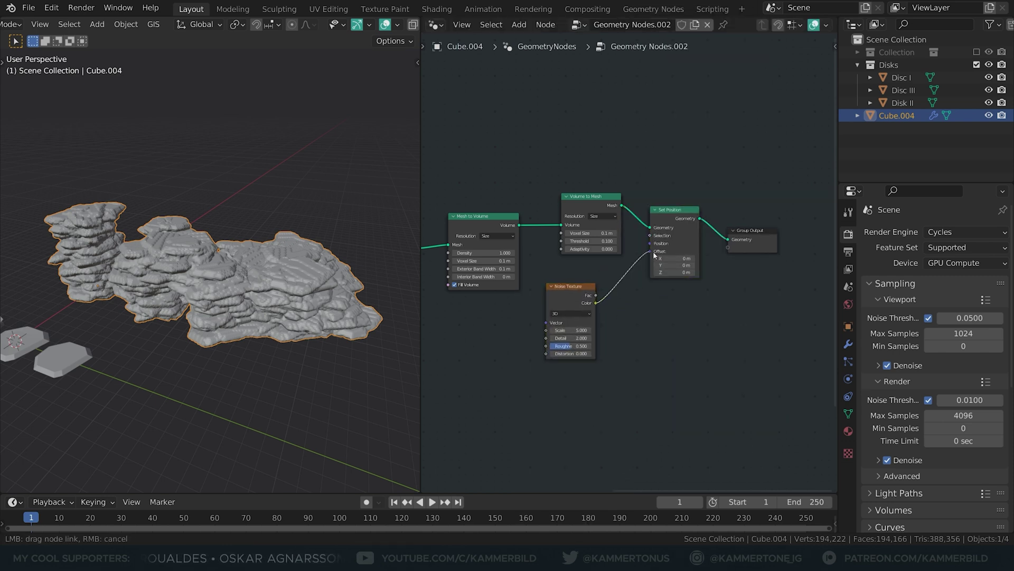
left_click_drag(654, 255, 650, 252)
- Route the noise through a Mix node set to Linear Light with black Color1
key("shift+a")
type("mix")
key("Down")
key("Return")
left_click(648, 304)
left_click(658, 317)
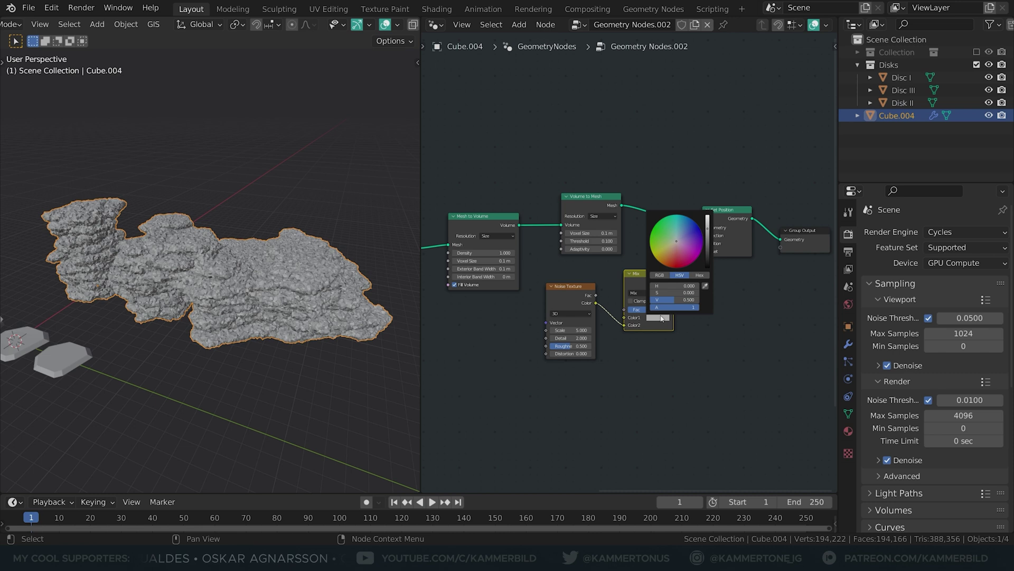
left_click_drag(673, 300, 650, 300)
left_click(639, 293)
left_click(653, 390)
- Lower the Noise Texture Scale to -1.400
scroll(665, 279, "up", 2)
left_click_drag(515, 361, 475, 361)
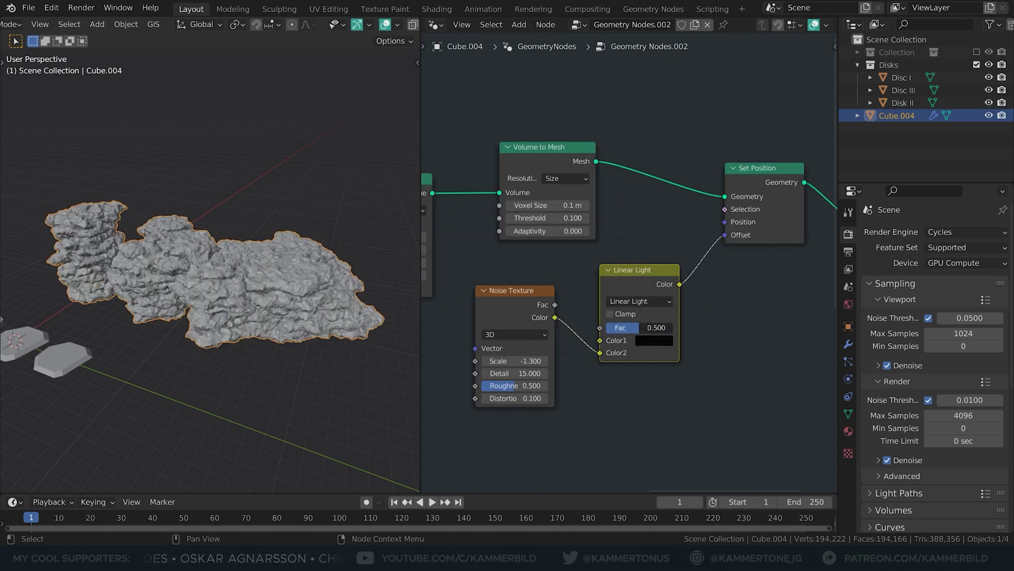
scroll(628, 264, "down", 2)
- Add a Set Shade Smooth node to the rock's node chain
key("shift+a")
type("smooth")
key("Return")
left_click(659, 232)
- Add a Set Material node assigning Stony, then view the base mesh in Edit Mode
key("shift+a")
type("mater")
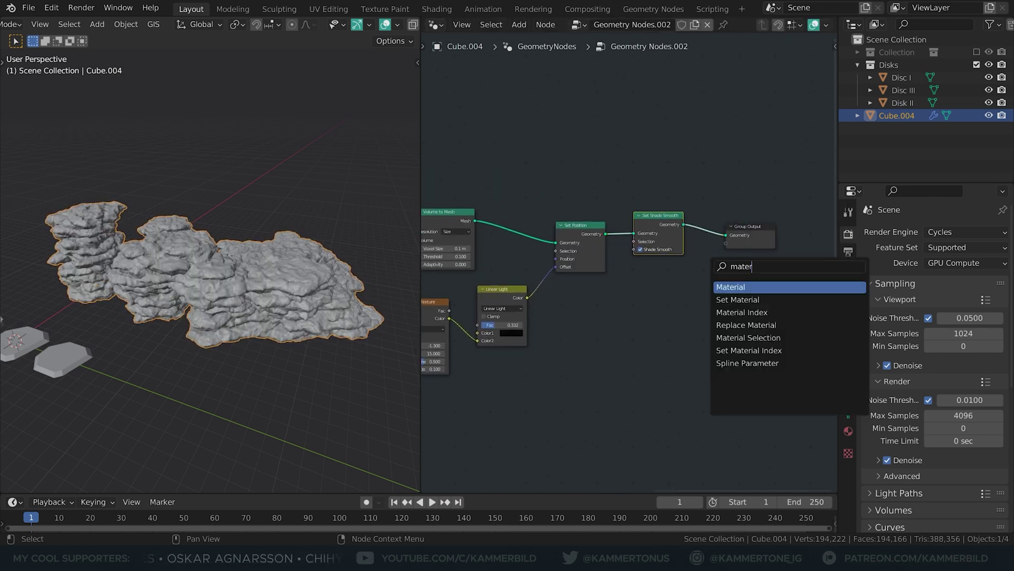
key("Down")
key("Return")
left_click(681, 235)
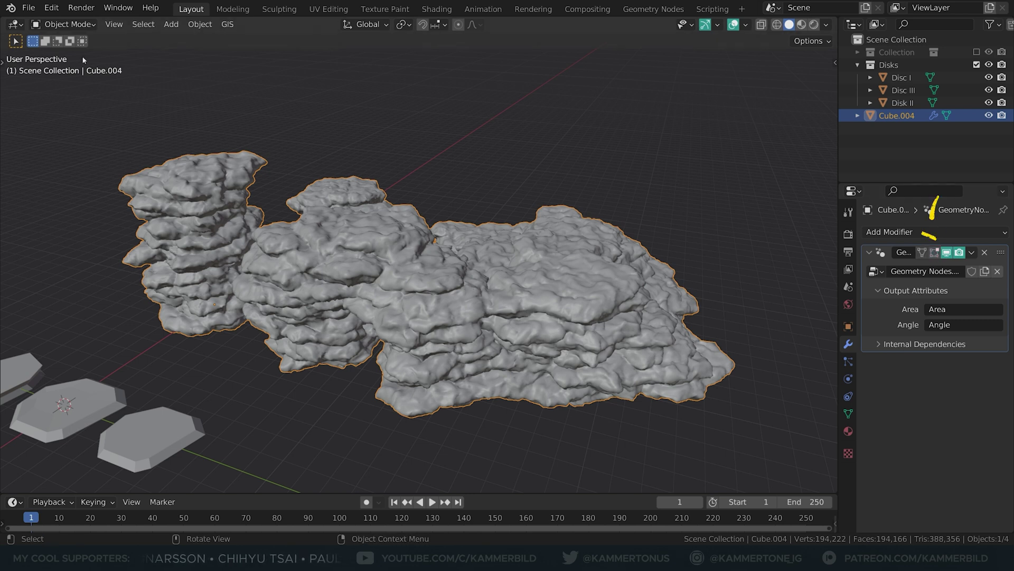
left_click(68, 24)
left_click(53, 49)
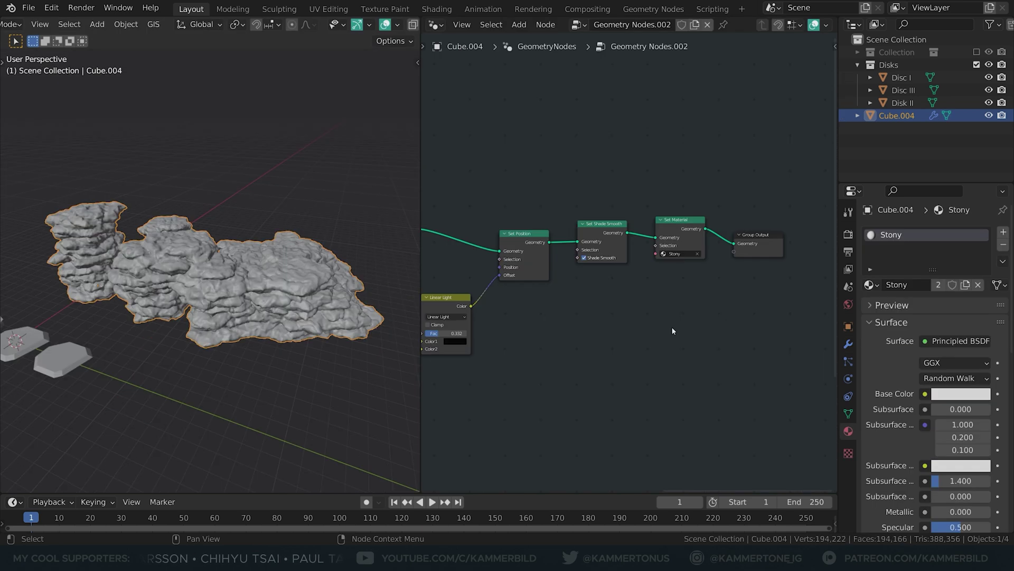
- Add two new Float outputs to the node group
key("n")
left_click(831, 139)
left_click(809, 162)
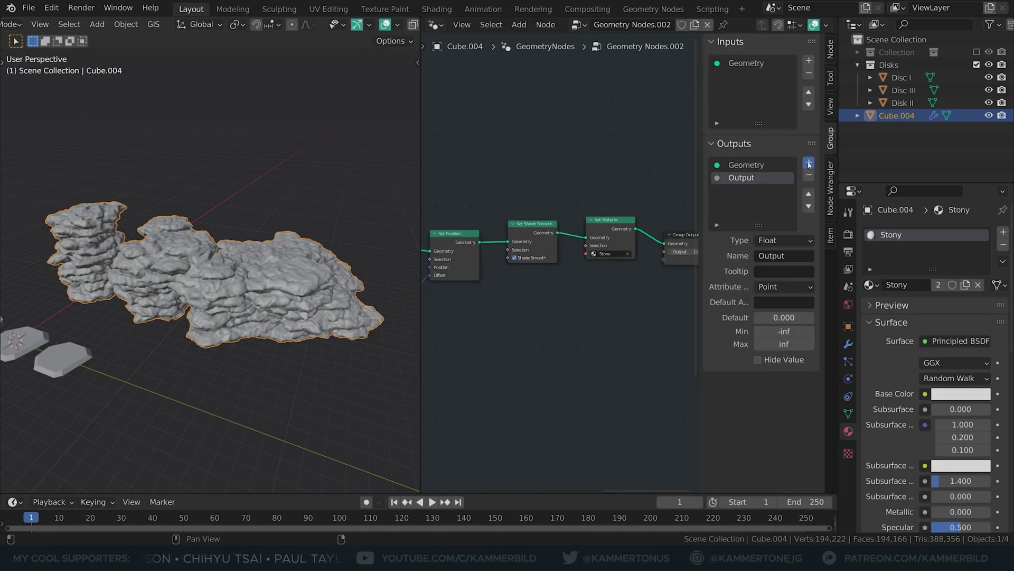
left_click(809, 163)
middle_click_drag(634, 254, 560, 275)
- Connect Face Area and Edge Angle nodes to the two new group outputs
key("shift+a")
type("area")
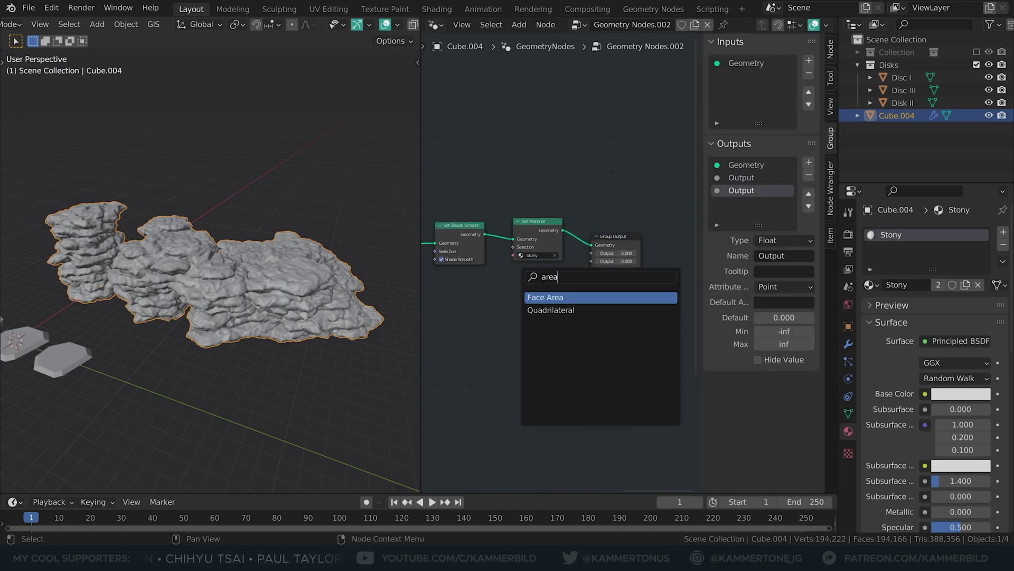
left_click(545, 297)
left_click_drag(548, 288, 594, 259)
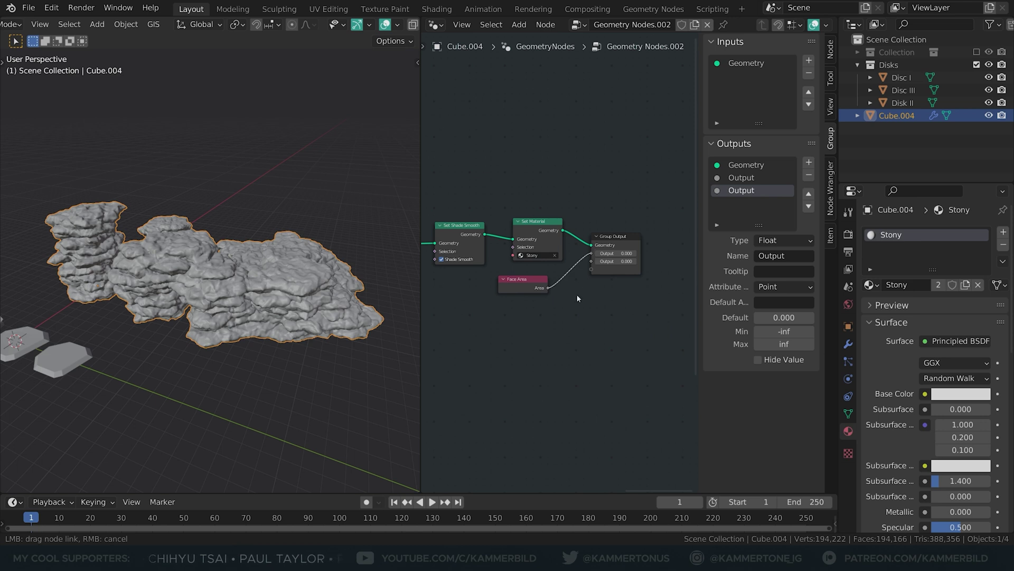
left_click_drag(576, 299, 546, 313)
key("shift+a")
type("edge")
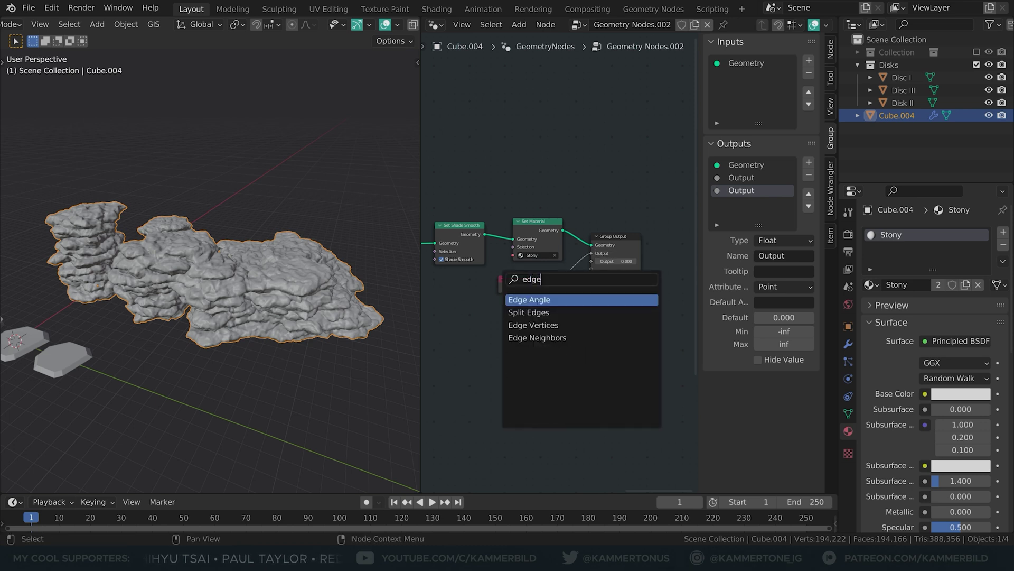
key("Return")
left_click(523, 309)
left_click_drag(549, 317, 591, 261)
- Rename the new group outputs to Area and Angle
double_click(740, 177)
type("A")
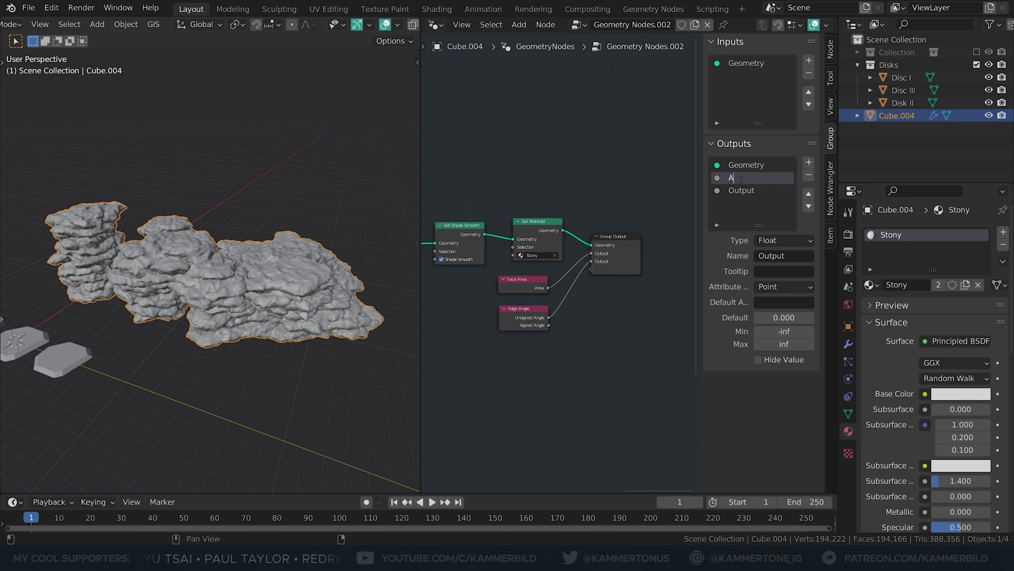
type("rea")
double_click(745, 190)
type("Angle")
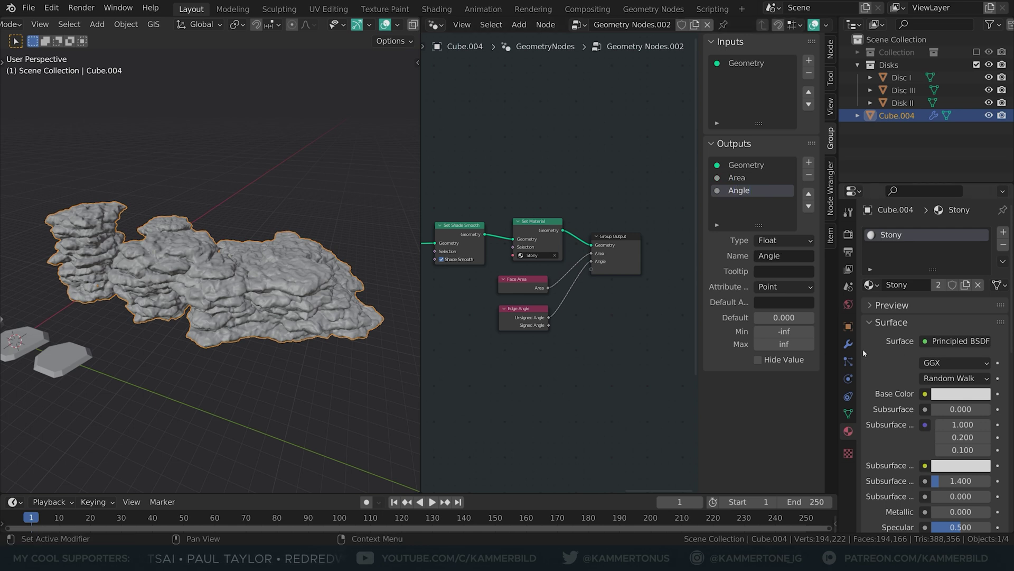
- Name the modifier's output attributes Area and Angle
left_click(849, 343)
left_click(879, 291)
left_click(933, 309)
type("Area")
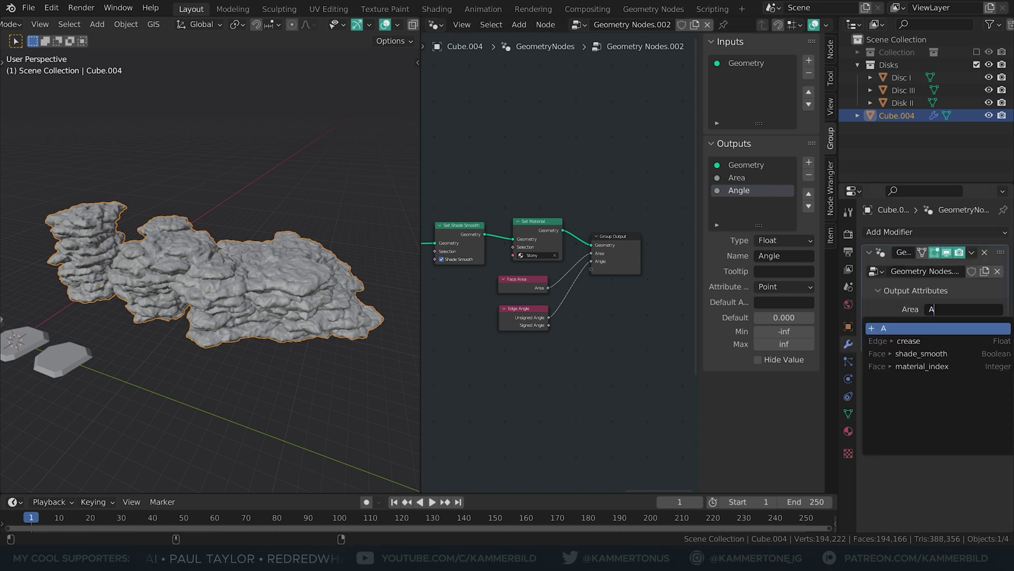
key("Tab")
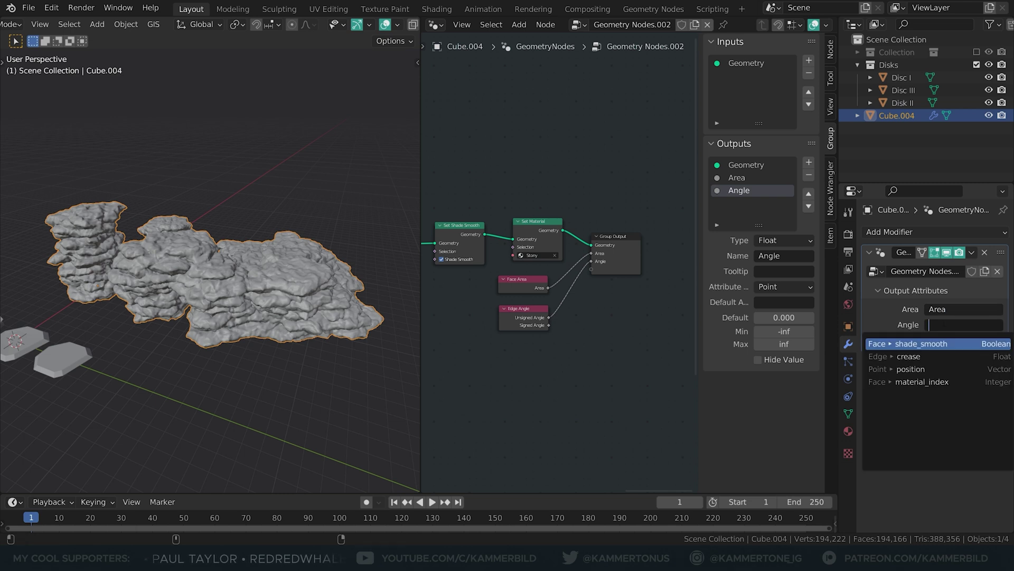
type("Angle")
key("Return")
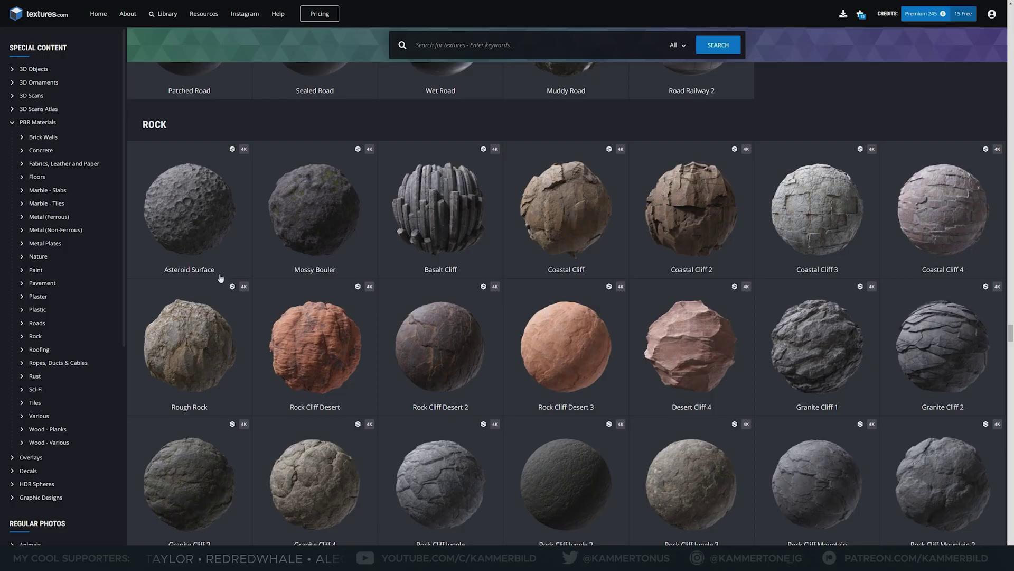
- Scrub through the timeline to preview the landscape animation
scroll(318, 284, "up", 1)
scroll(396, 290, "down", 3)
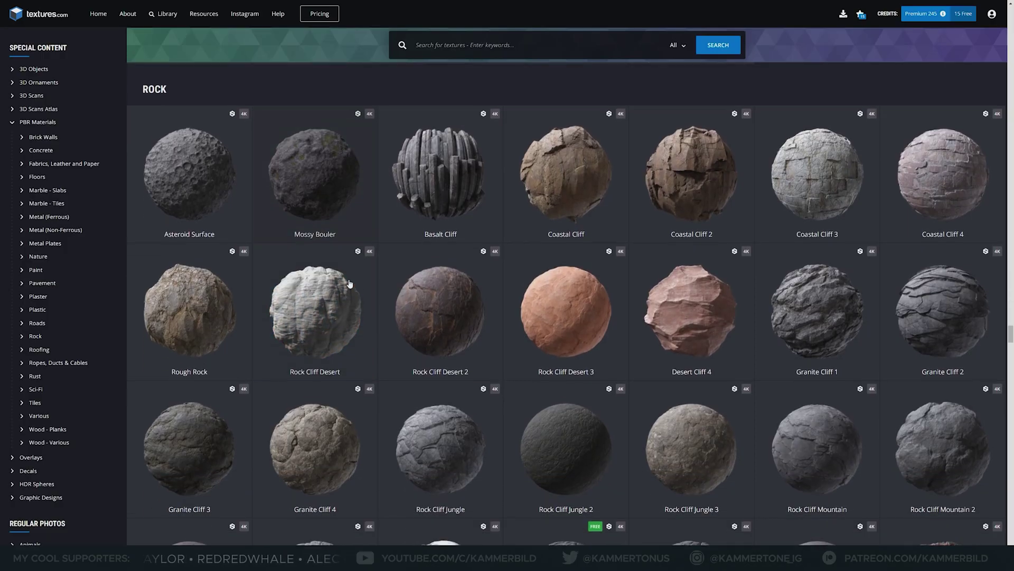
scroll(476, 296, "down", 5)
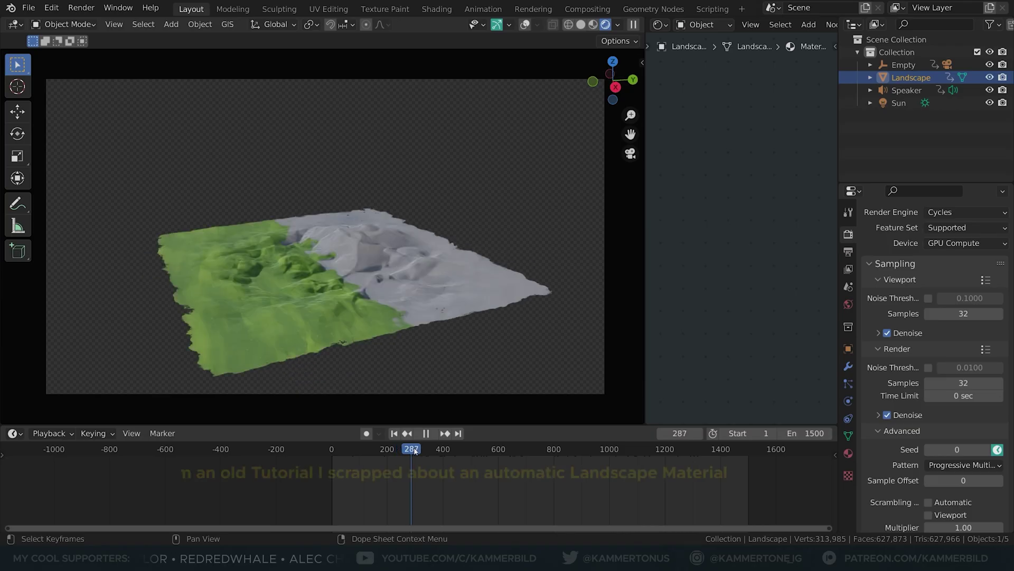
left_click_drag(458, 455, 664, 454)
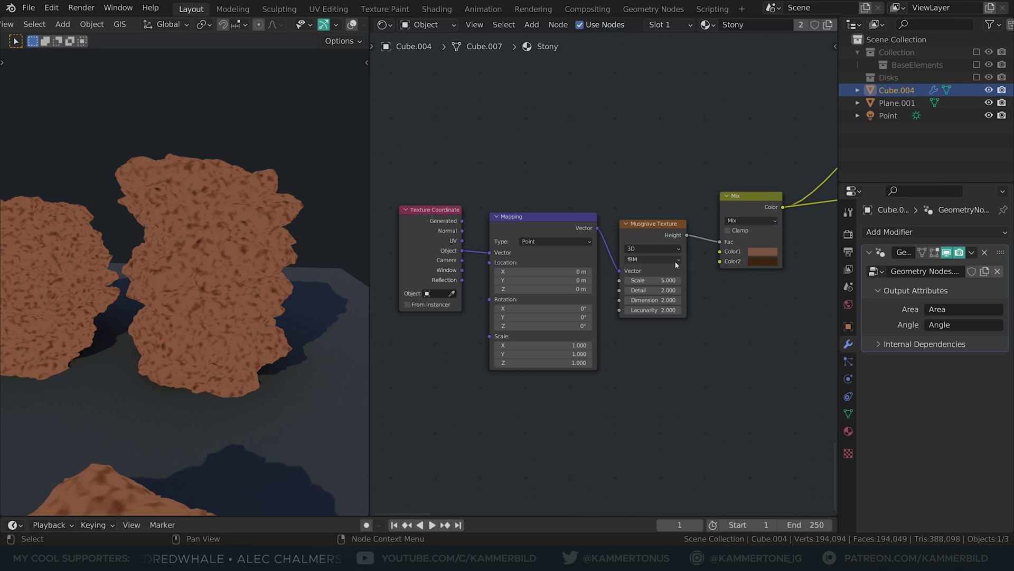
- Make the Musgrave texture Multifractal with Dimension 0 and Mapping Scale Z 4
left_click(674, 260)
left_click(643, 269)
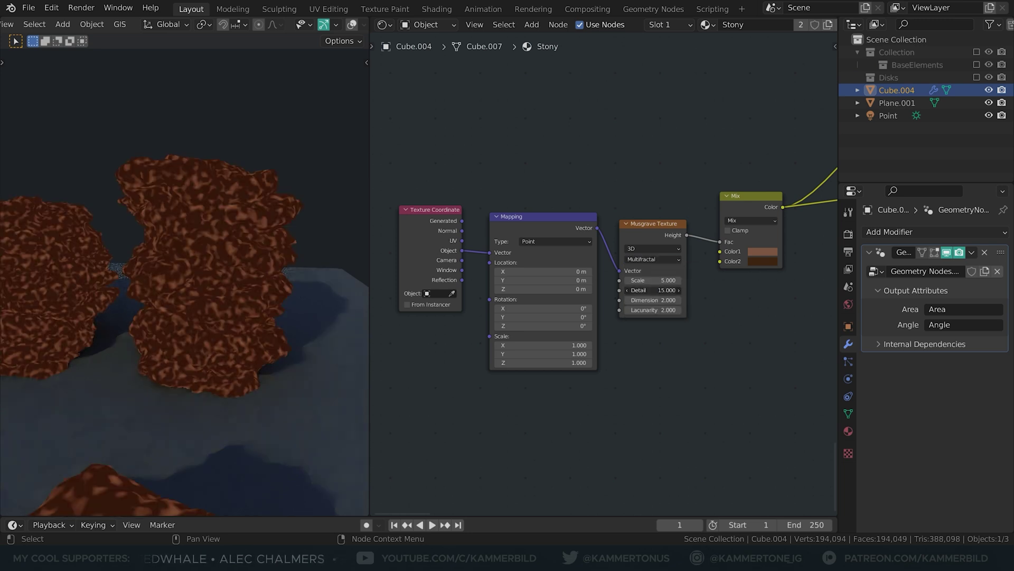
key("BackSpace")
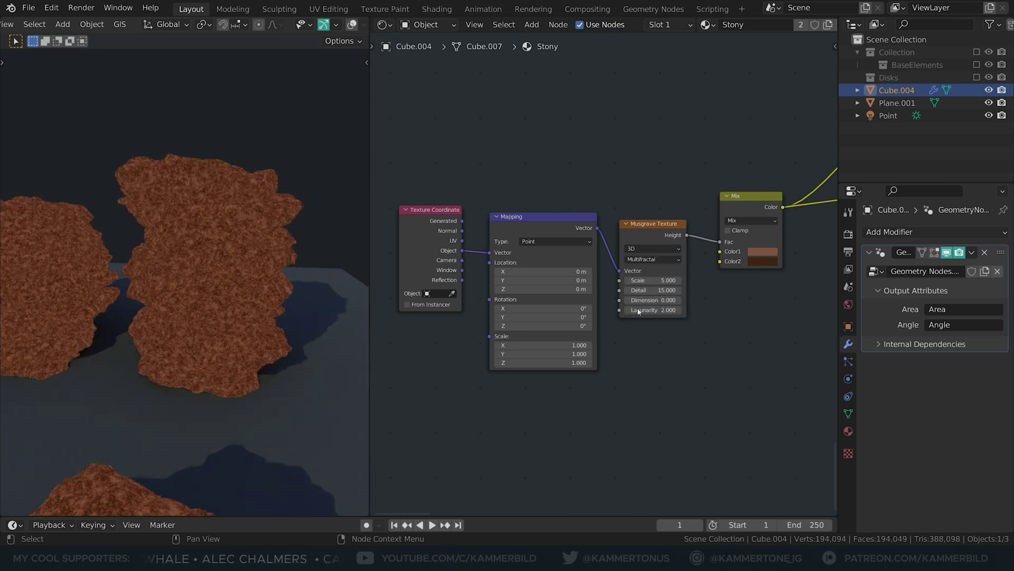
left_click_drag(557, 360, 593, 366, "ctrl")
- Adjust the attribute colour ramp and mix factor, and change the Add math node to Multiply
middle_click_drag(680, 385, 777, 457)
scroll(777, 457, "up", 1)
left_click_drag(550, 233, 558, 232)
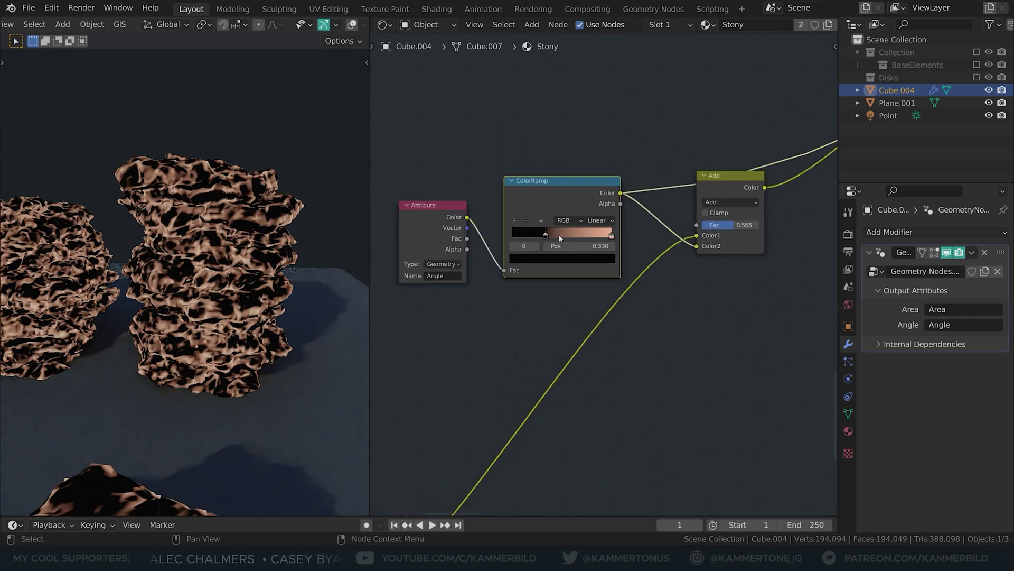
left_click_drag(737, 224, 724, 225)
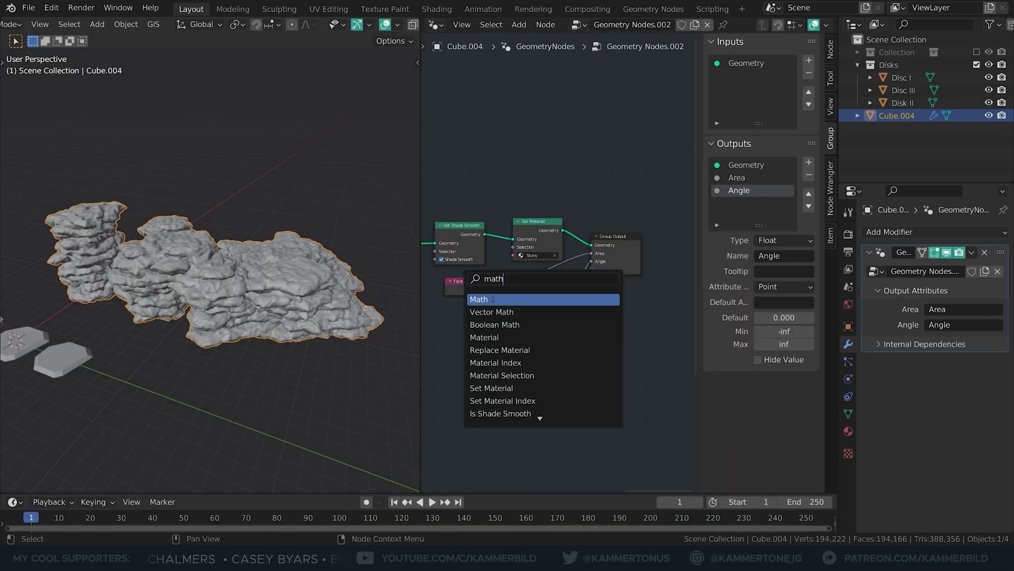
left_click(549, 292)
left_click(546, 326)
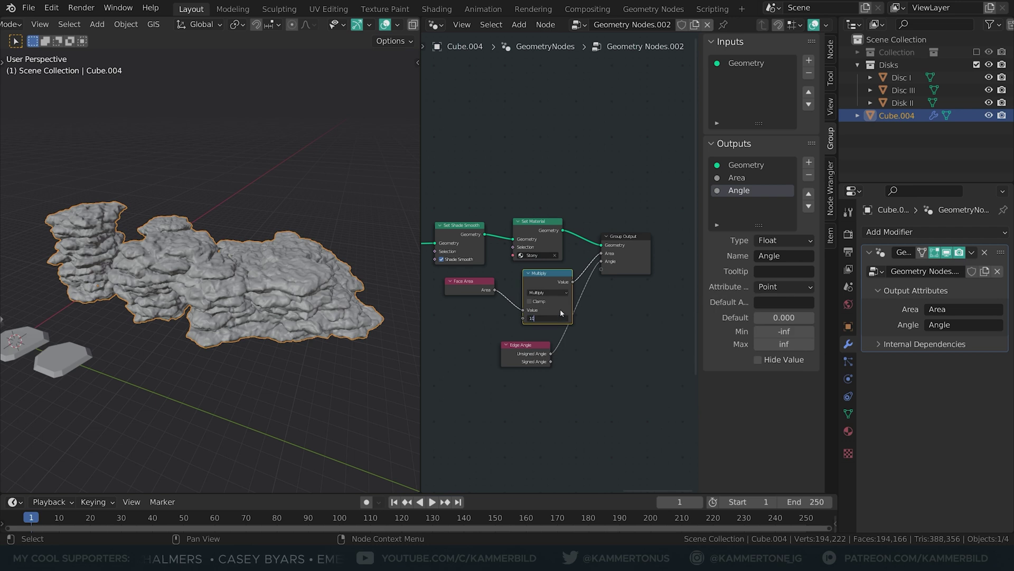
mouse_move(559, 284)
left_mouse_down()
mouse_move(534, 268)
mouse_move(550, 277)
left_mouse_up()
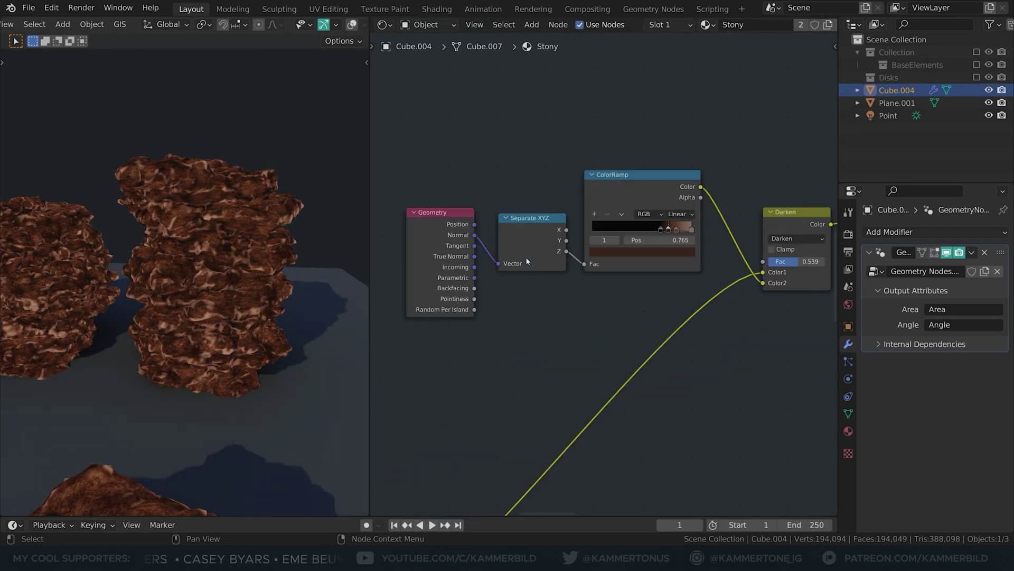
- Enable inside ambient occlusion and preview the height and occlusion masks lightening the stone colour
left_click(528, 248, "ctrl+shift")
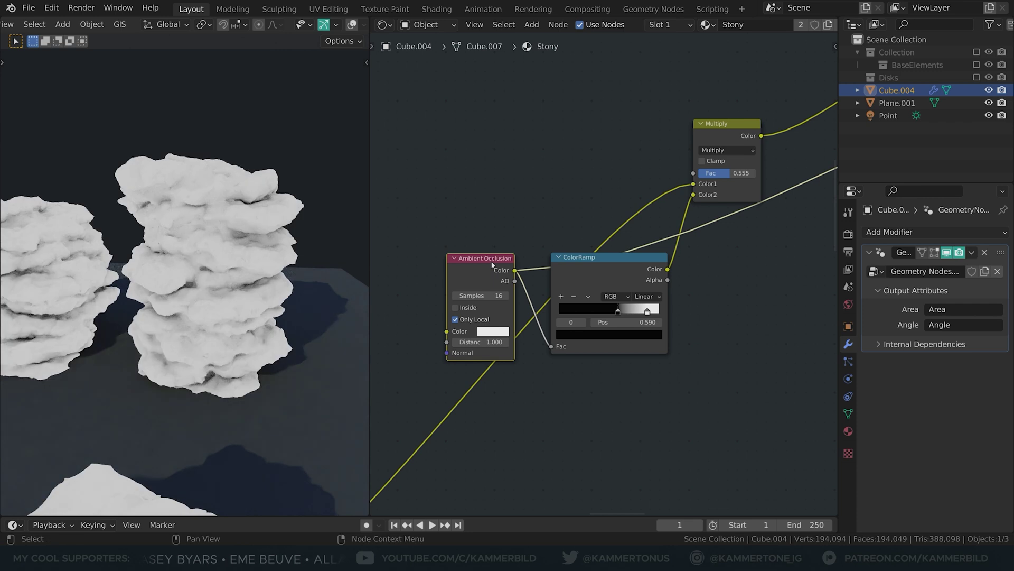
left_click(611, 271, "ctrl+shift")
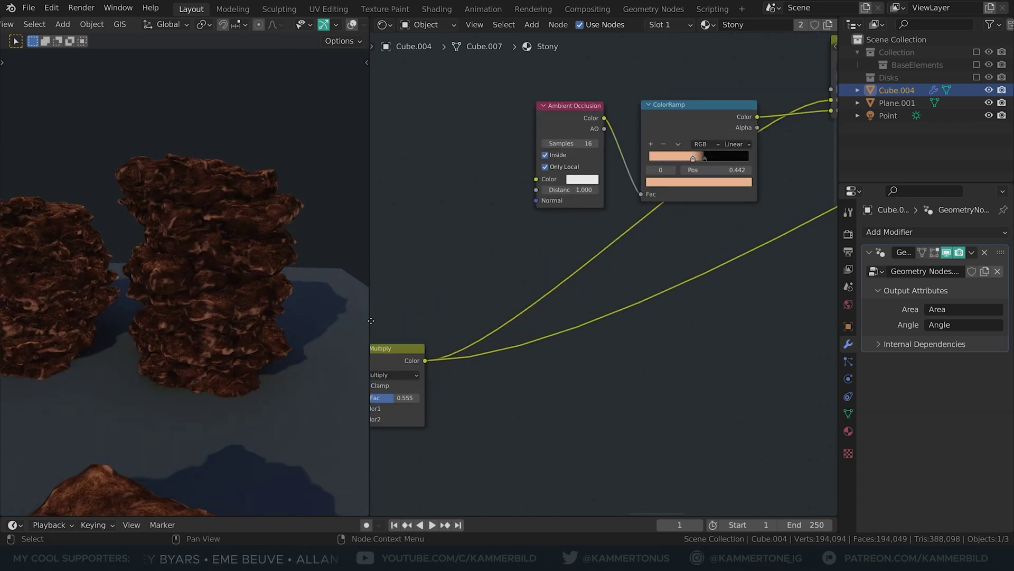
left_click(459, 259, "ctrl+shift")
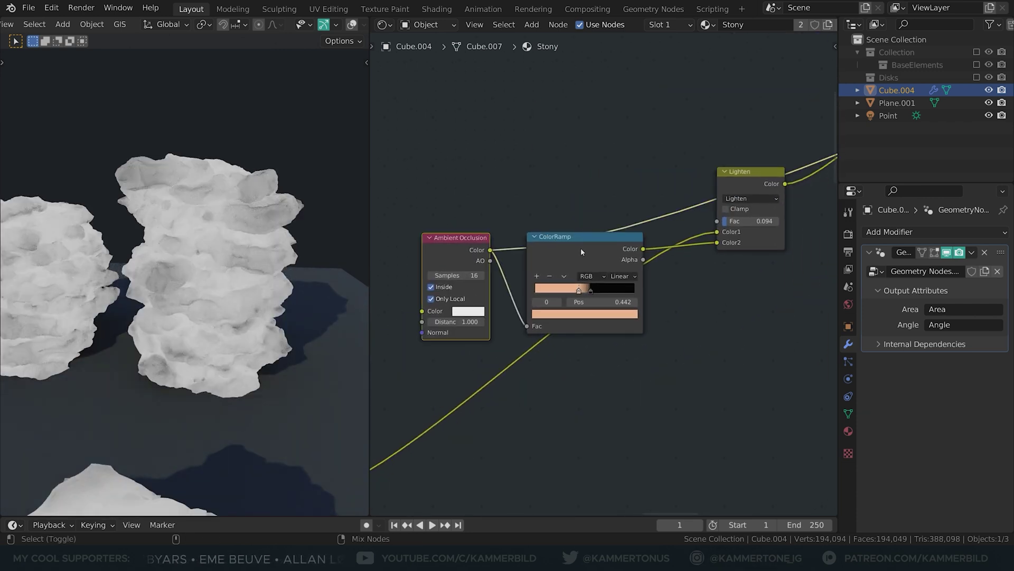
left_click(581, 251, "ctrl+shift")
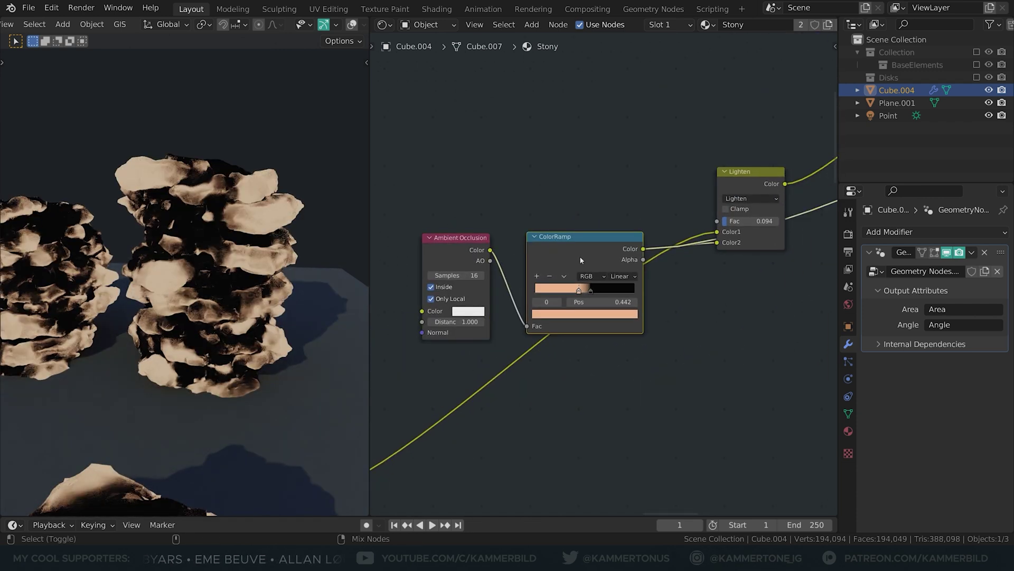
left_click(752, 194, "ctrl+shift")
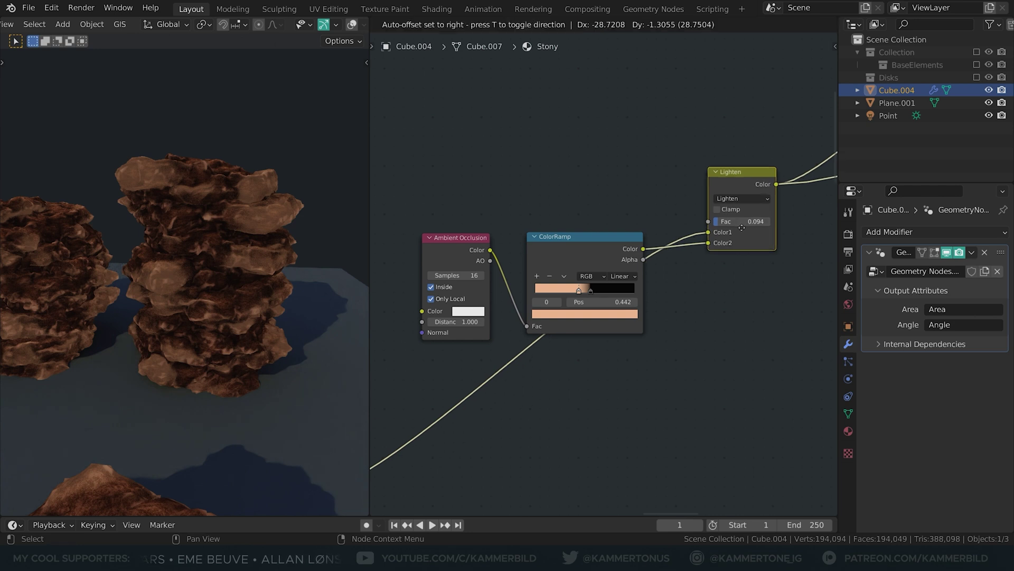
- Preview the Z position mask and set the Soft Light mix factor to 1
middle_click_drag(753, 226, 552, 212)
left_click(553, 211, "ctrl+shift")
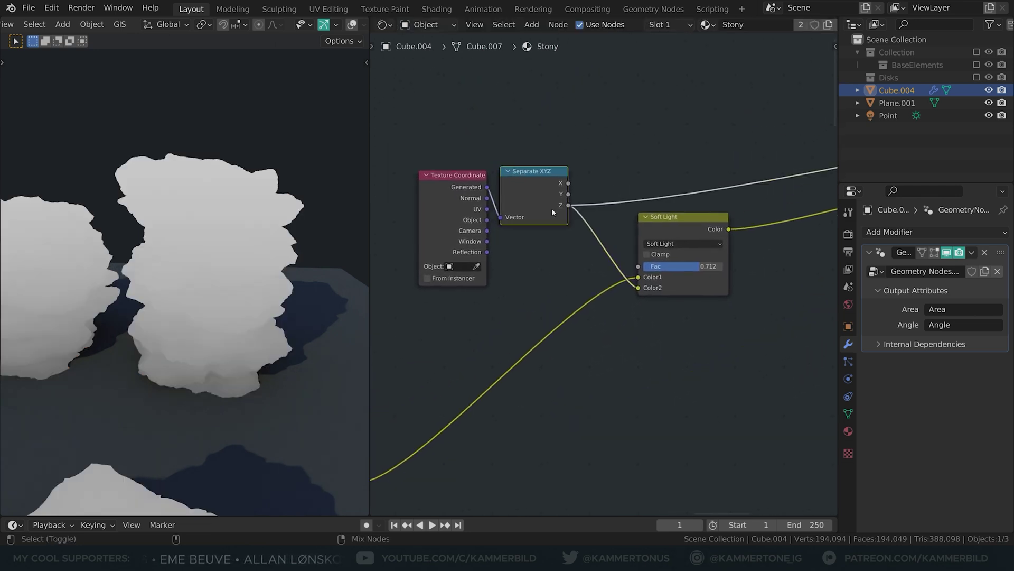
left_click(702, 265, "ctrl+shift")
left_click_drag(702, 265, 645, 264)
middle_click_drag(708, 265, 608, 139)
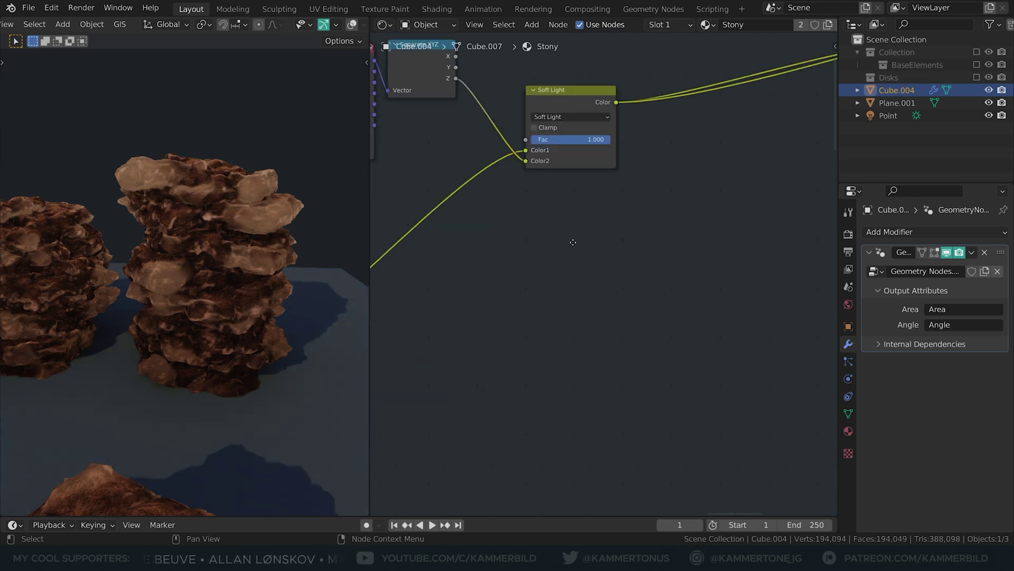
- Preview the stone pattern texture and raise the Linear Light blend to 0.770
middle_click_drag(634, 449, 660, 238)
middle_click_drag(692, 362, 692, 238)
left_click(787, 158, "ctrl+shift")
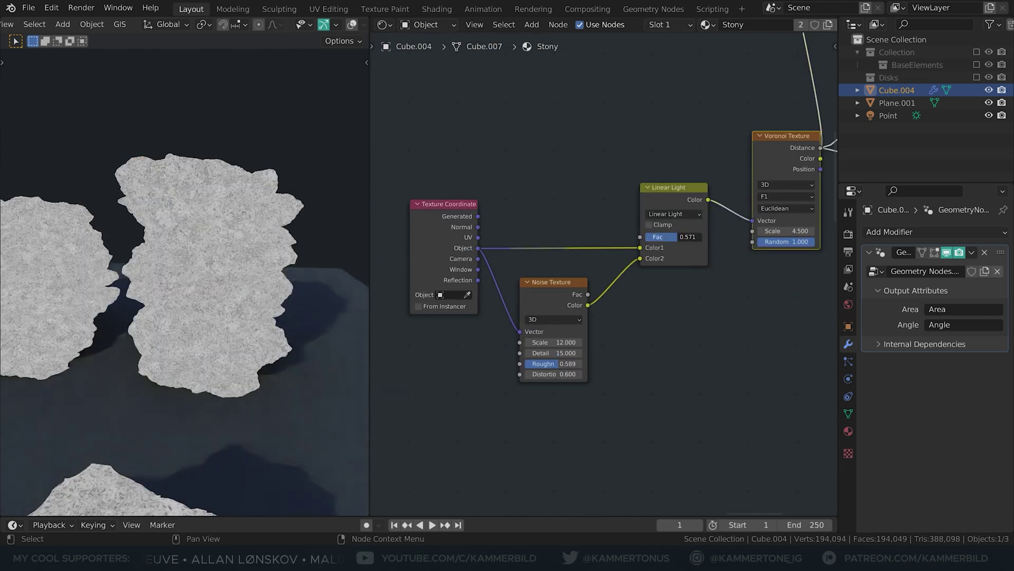
left_click_drag(678, 237, 648, 239)
- Switch the Voronoi feature to F2 and preview the bump normals on the rocks
left_click(762, 201)
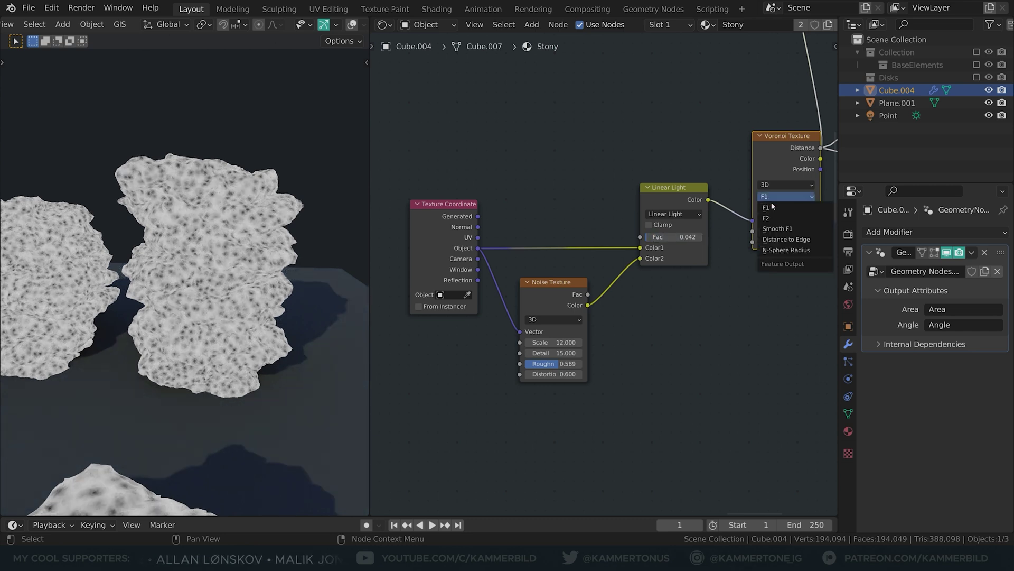
left_click(782, 220)
middle_click_drag(782, 221, 463, 384)
left_click(587, 283, "ctrl+shift")
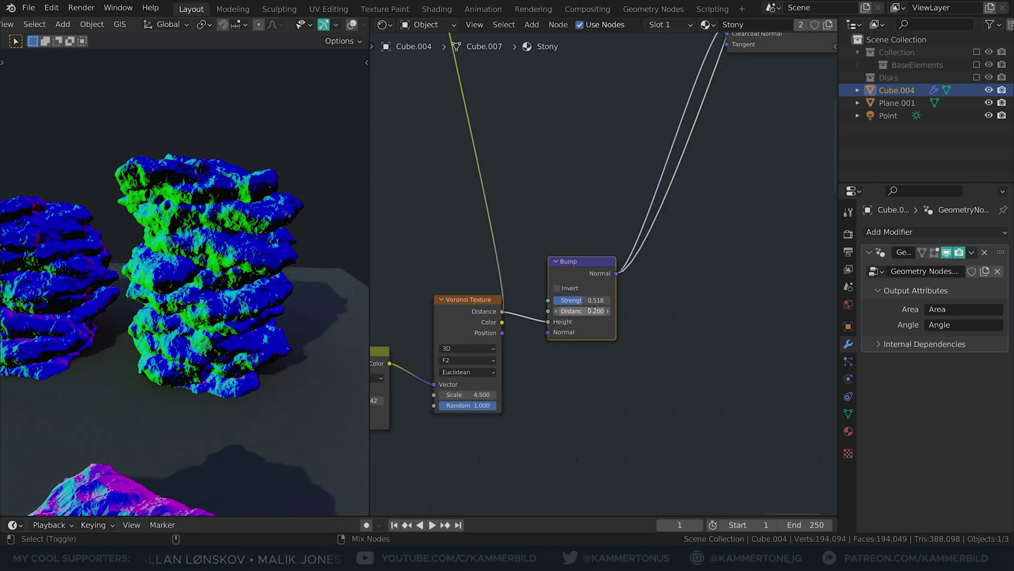
- Set the Multiply mix factor to 1 and reconnect the Principled BSDF for the full stone material
middle_click_drag(515, 50, 639, 426)
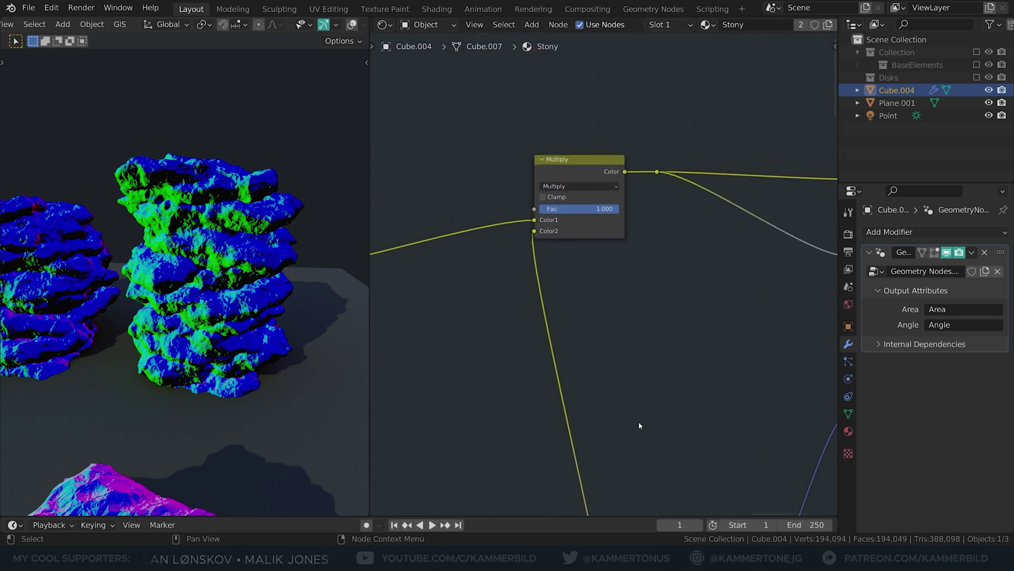
left_click(564, 174, "ctrl+shift")
left_click_drag(581, 209, 618, 209)
scroll(638, 233, "down", 3)
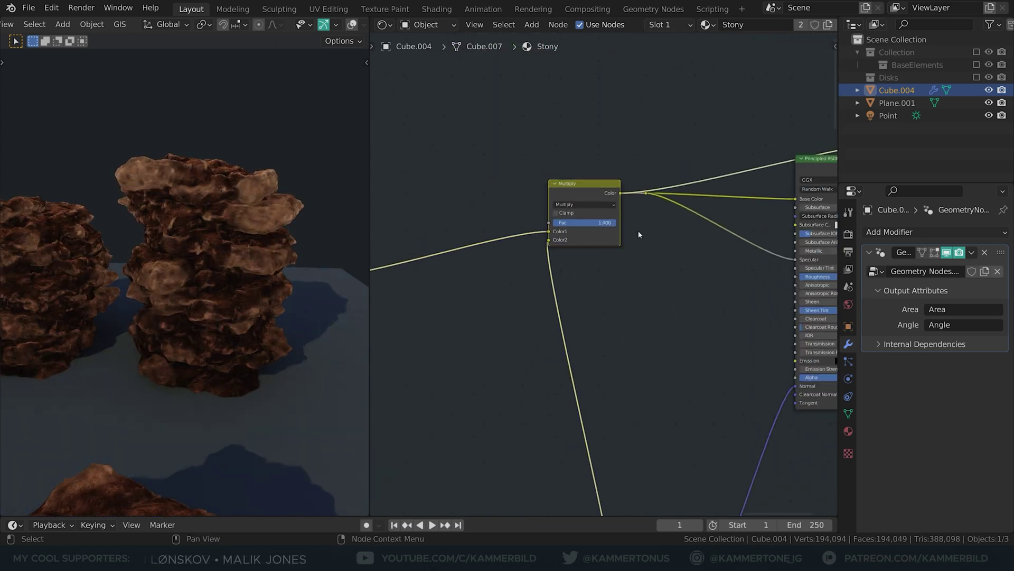
middle_click_drag(638, 233, 467, 231)
left_click(585, 201, "ctrl+shift")
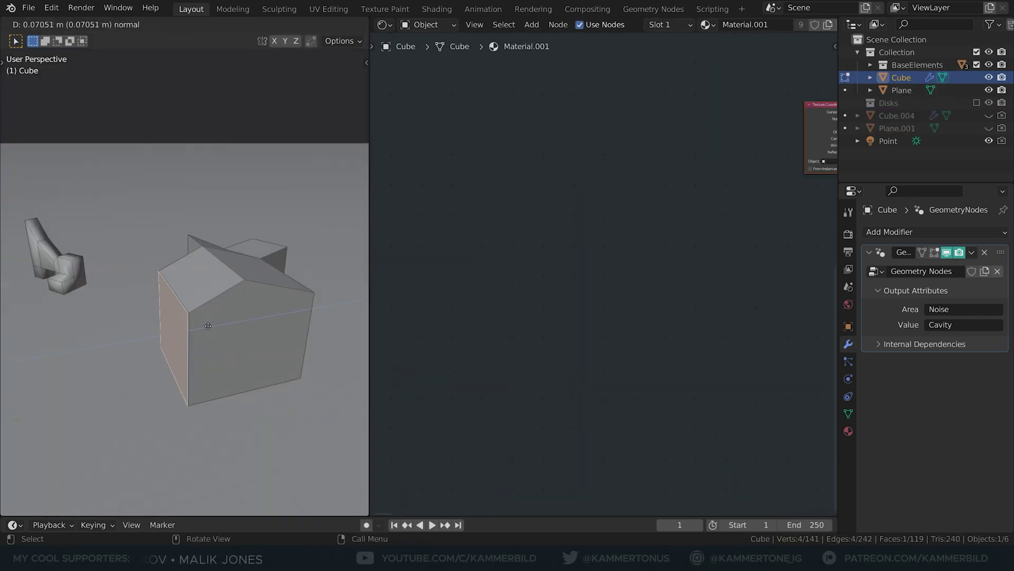
- Orbit the rendered view of the textured rock arch and stacked pillars over the water
left_click(208, 325)
key("x")
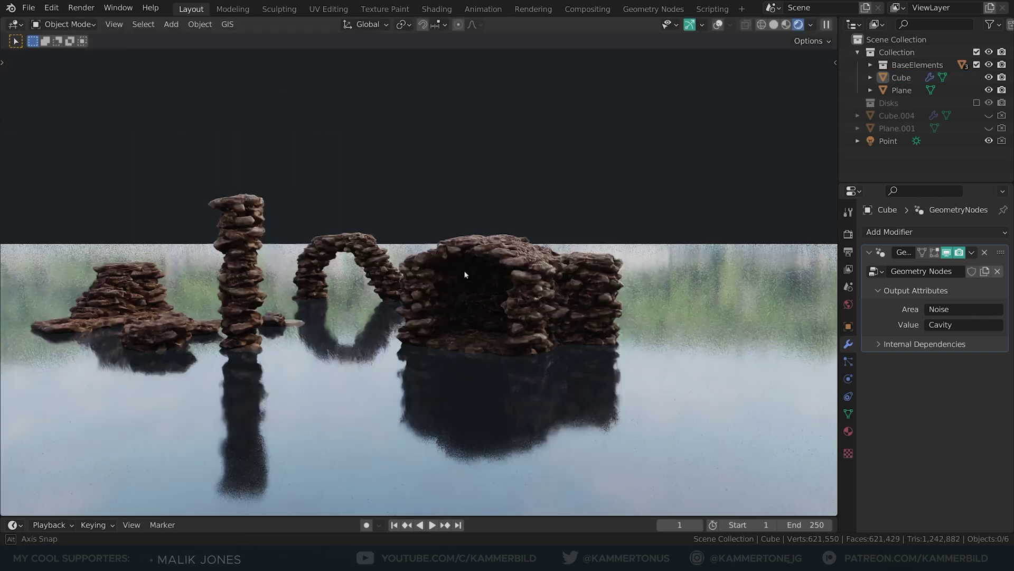
middle_click_drag(483, 271, 580, 281)
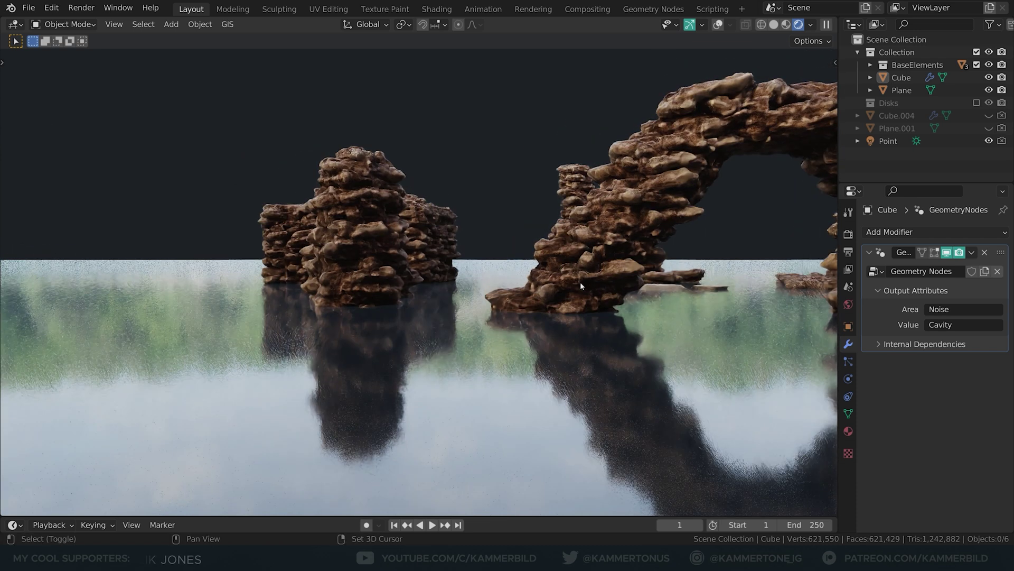